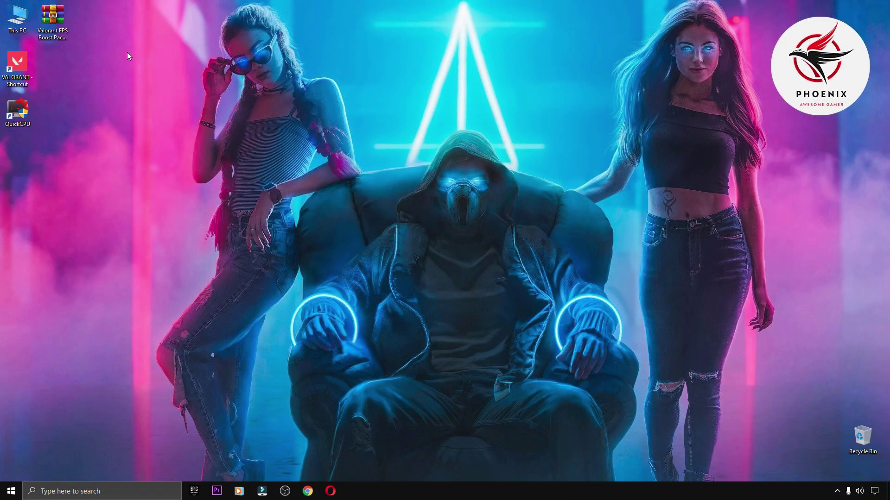
Move the Valorant FPS Boost Pack archive to an open area of the desktop and extract its contents there.
drag(157, 81, 386, 107)
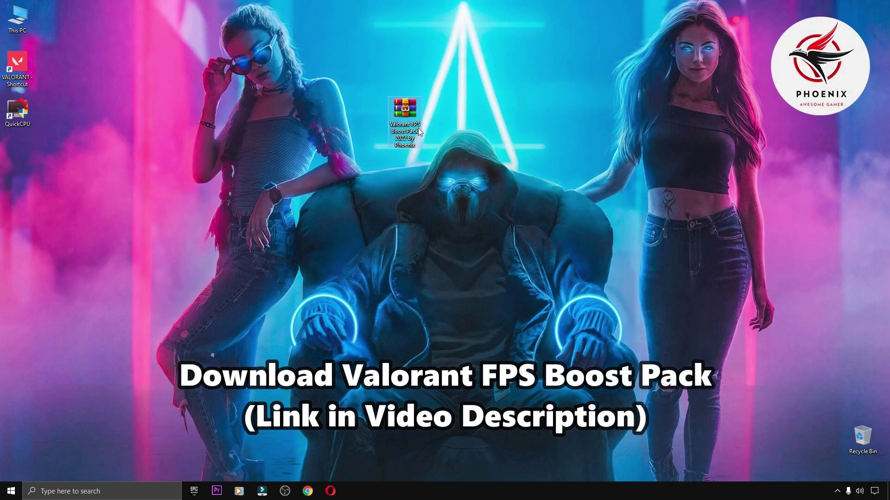
right_click(394, 118)
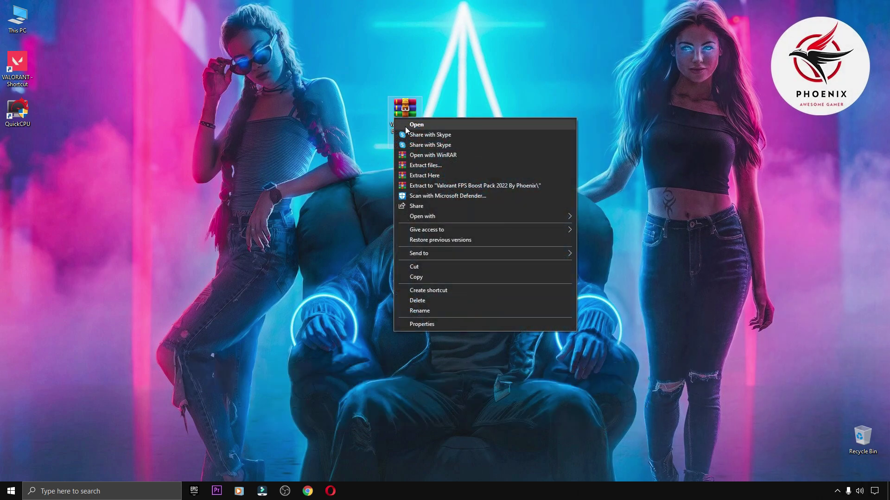
click(432, 176)
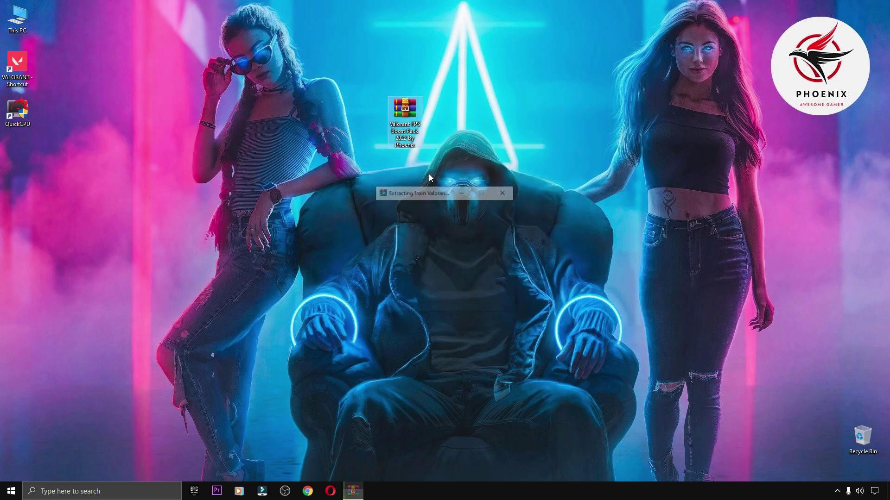
Discard the archive in the Recycle Bin and put the extracted folder in its former spot on the desktop.
drag(17, 160, 730, 330)
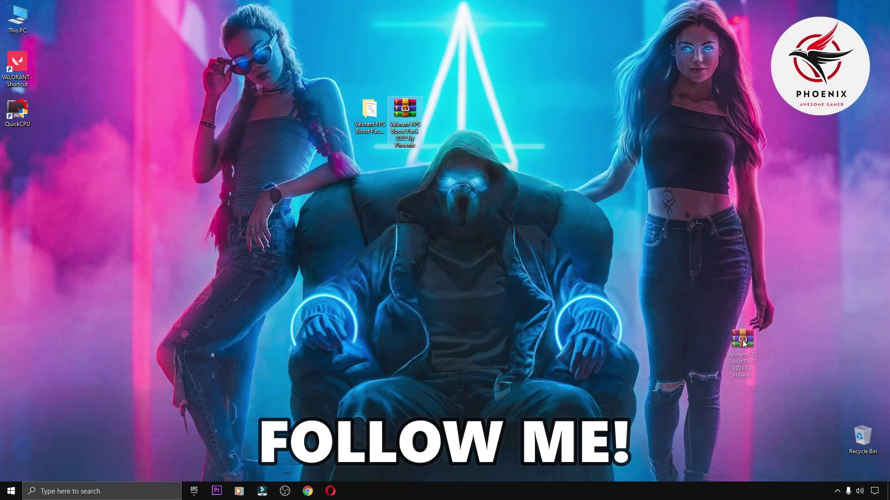
drag(860, 432, 860, 432)
drag(369, 114, 404, 113)
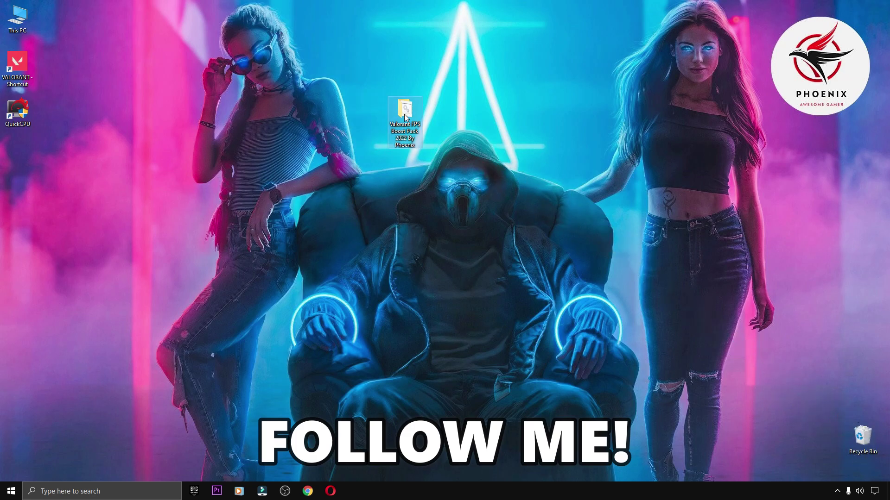
Open the extracted Valorant FPS Boost Pack folder and restore its window to a smaller size near the middle of the desktop.
double_click(402, 141)
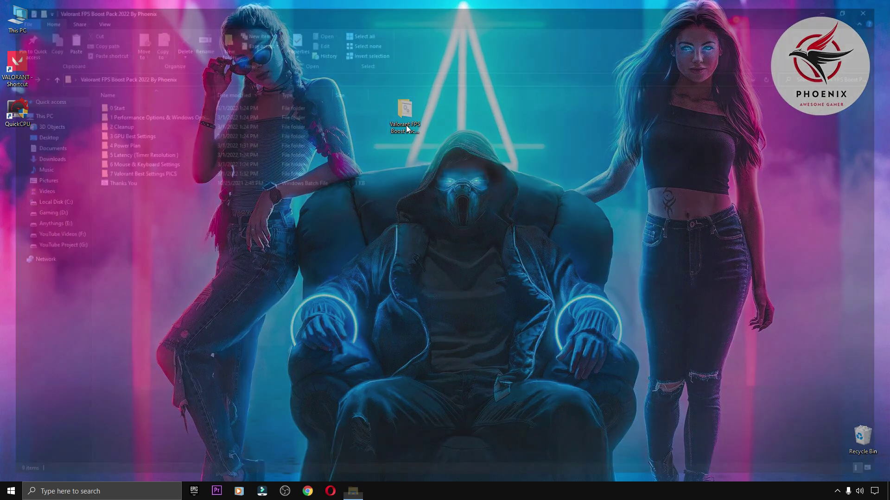
click(857, 5)
drag(630, 75, 549, 94)
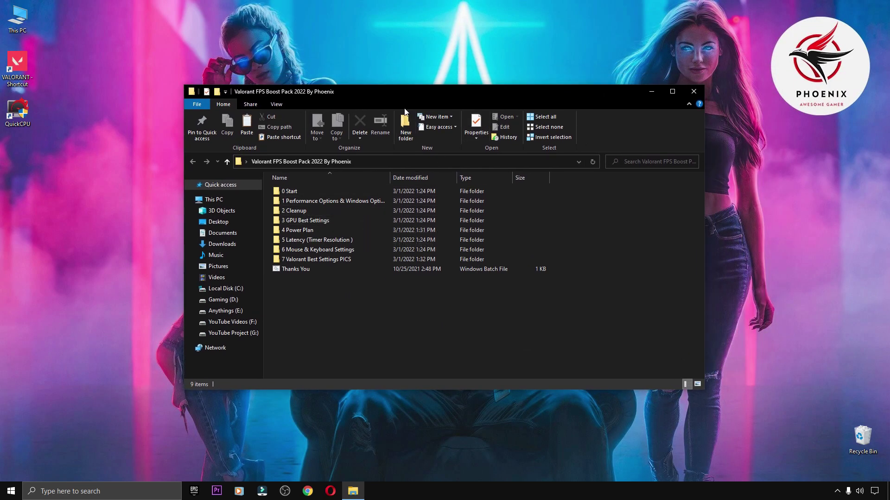
drag(405, 96, 400, 97)
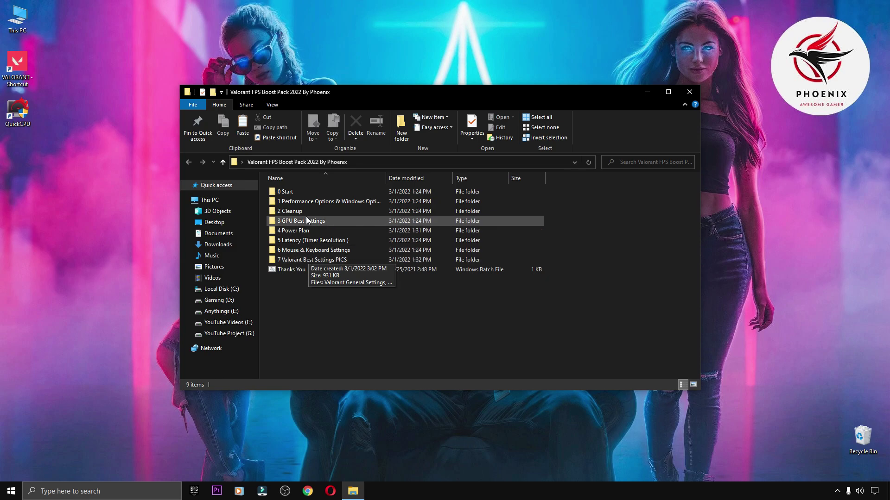
Launch Create A Restore Point from the 0 Start folder and apply the turned-on system protection setting for Local Disk (C:).
double_click(287, 191)
double_click(288, 191)
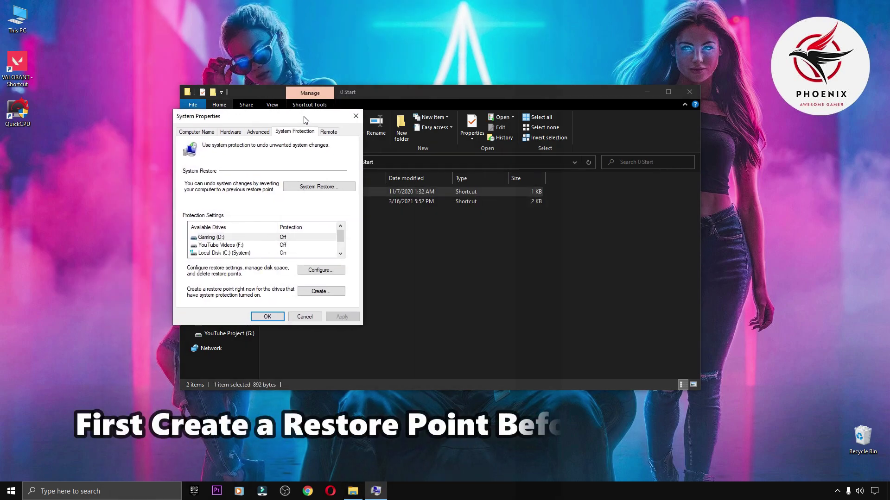
click(243, 253)
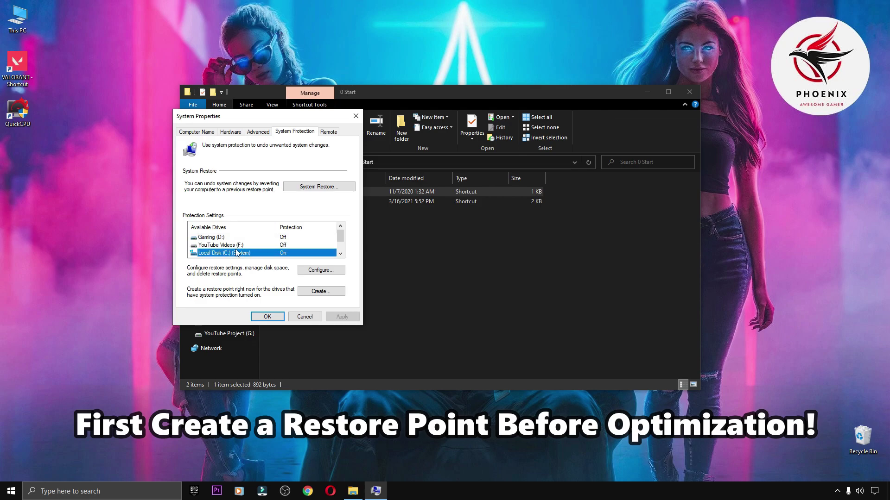
click(314, 270)
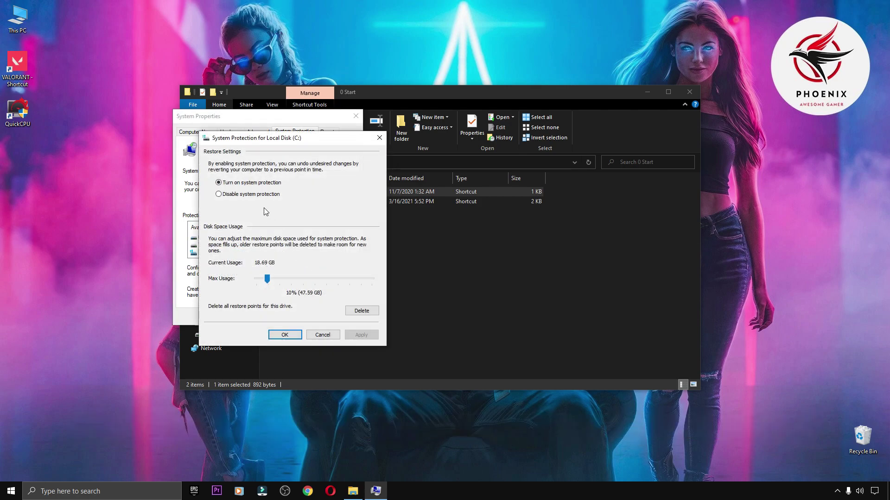
click(293, 334)
Create a restore point described as "Valorant Optimization" and close System Properties.
click(308, 292)
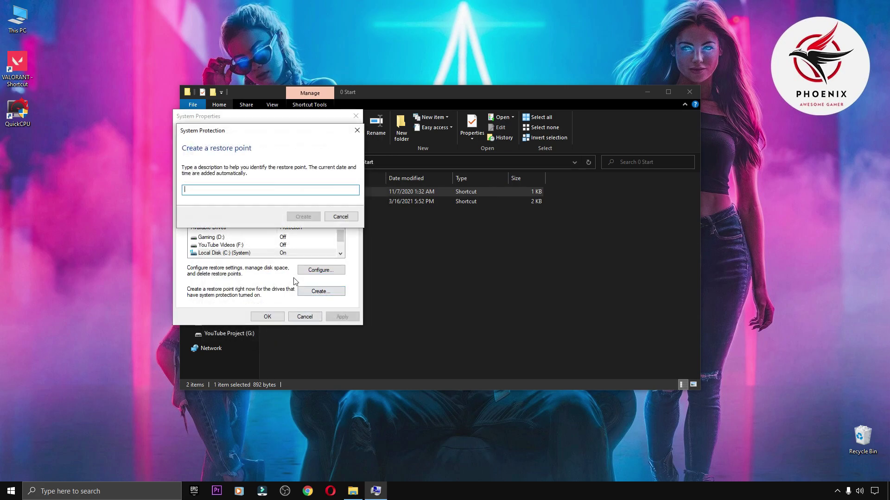
text(Valorant Opti)
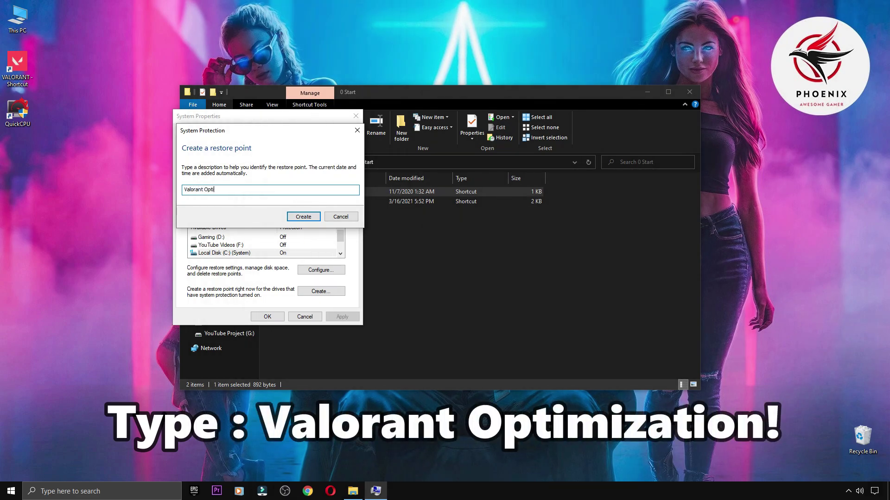
text(mization)
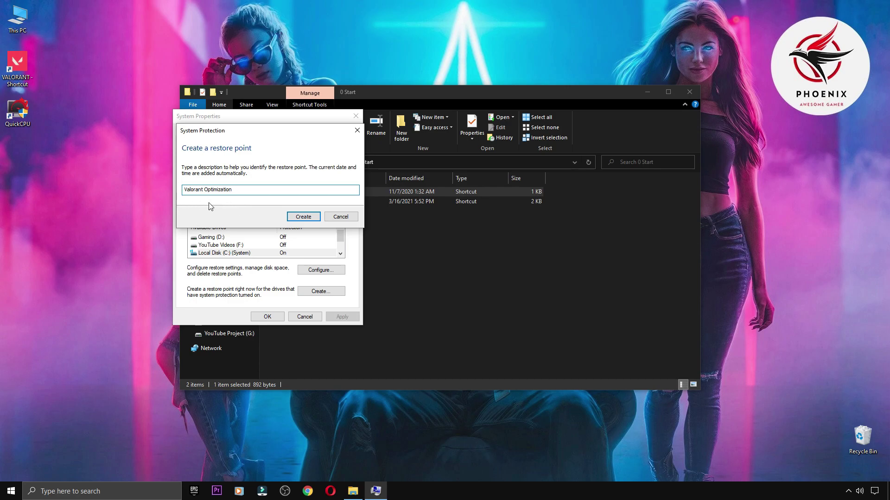
click(290, 218)
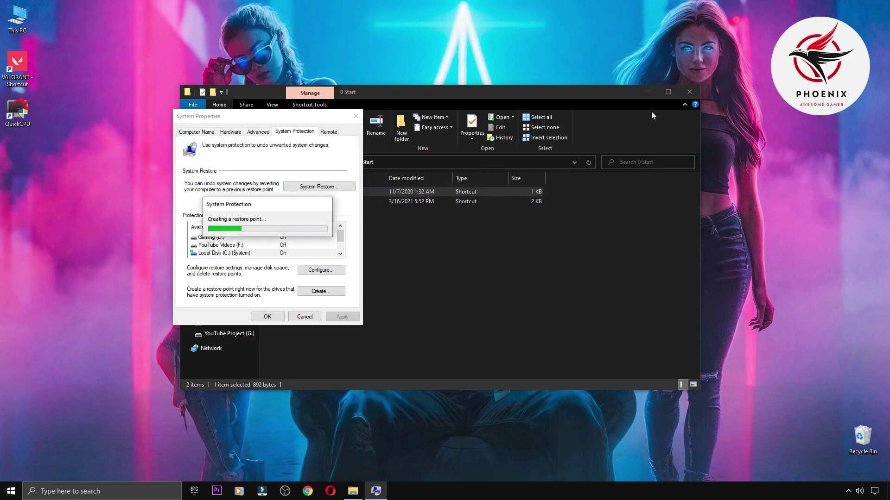
click(647, 88)
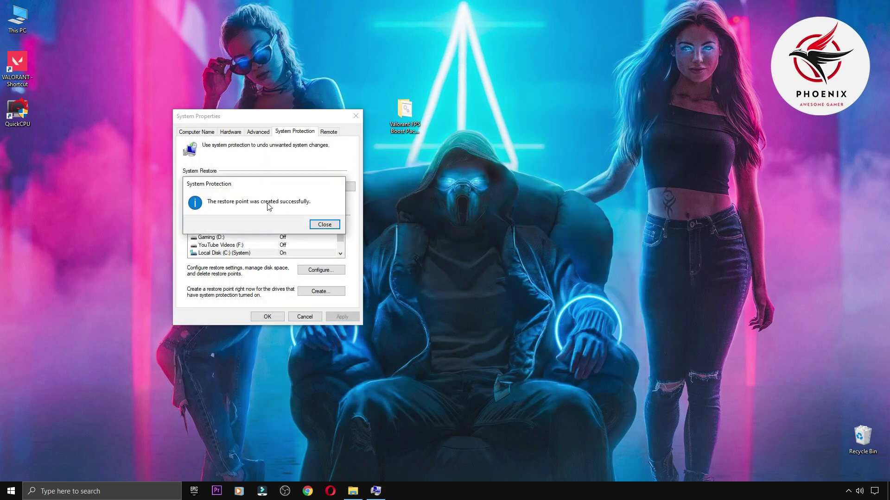
click(317, 225)
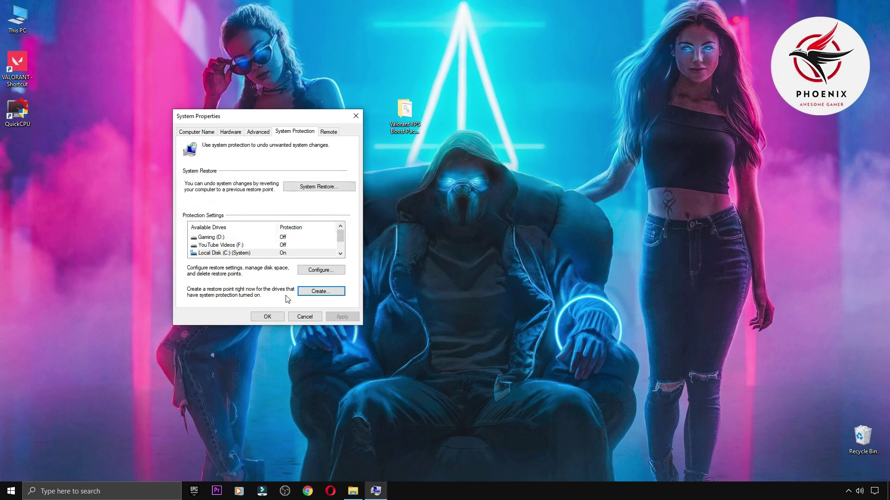
click(275, 319)
Disable Skype at startup using the Startup Apps shortcut in 0 Start, and check the other startup entries.
click(352, 490)
double_click(290, 202)
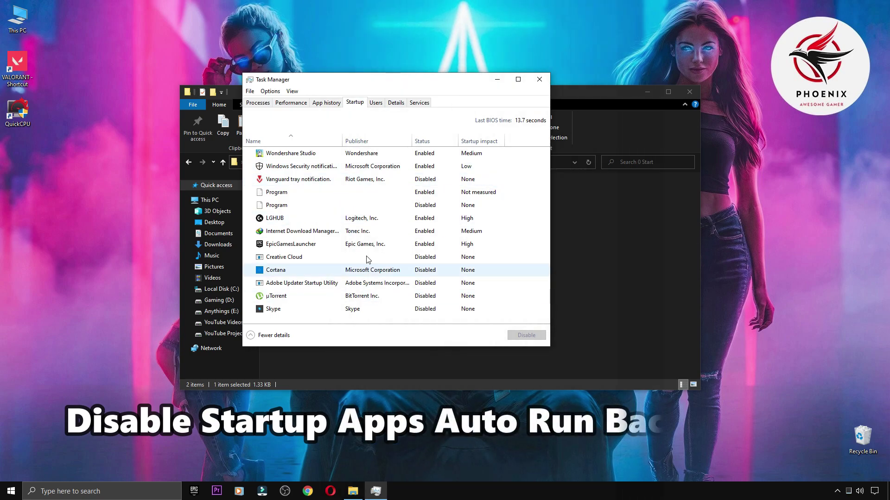
click(431, 310)
click(512, 337)
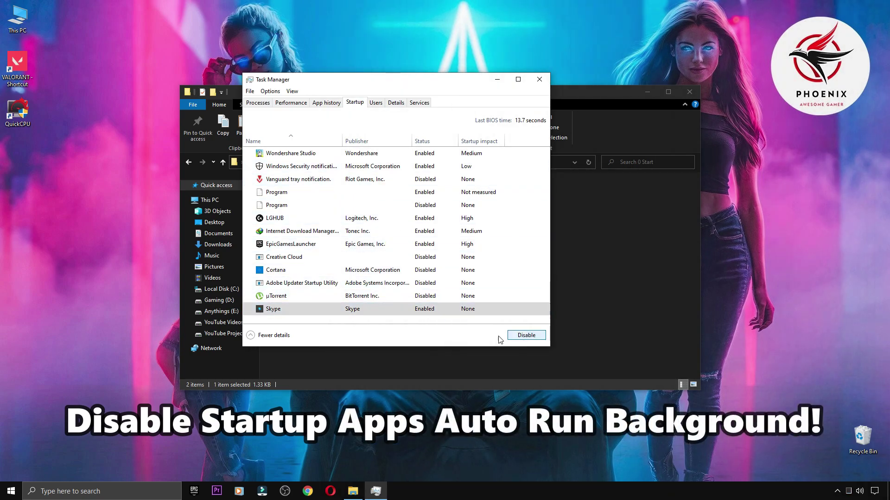
click(526, 335)
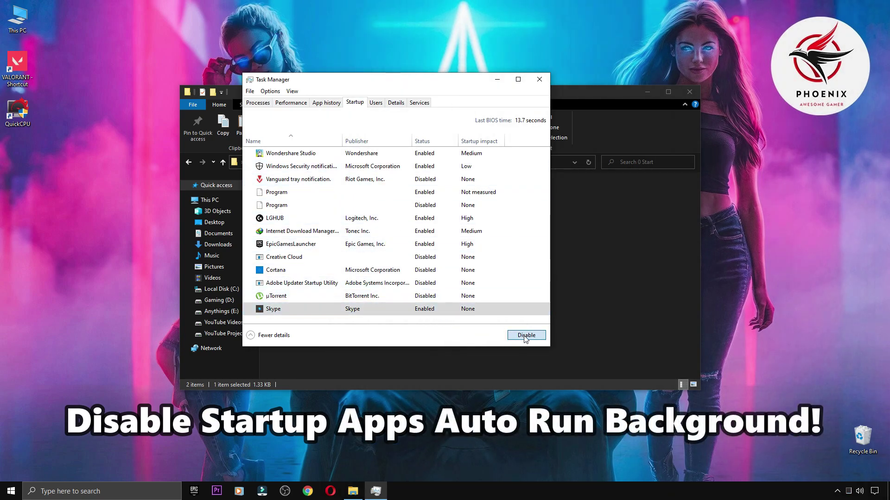
click(422, 299)
click(427, 287)
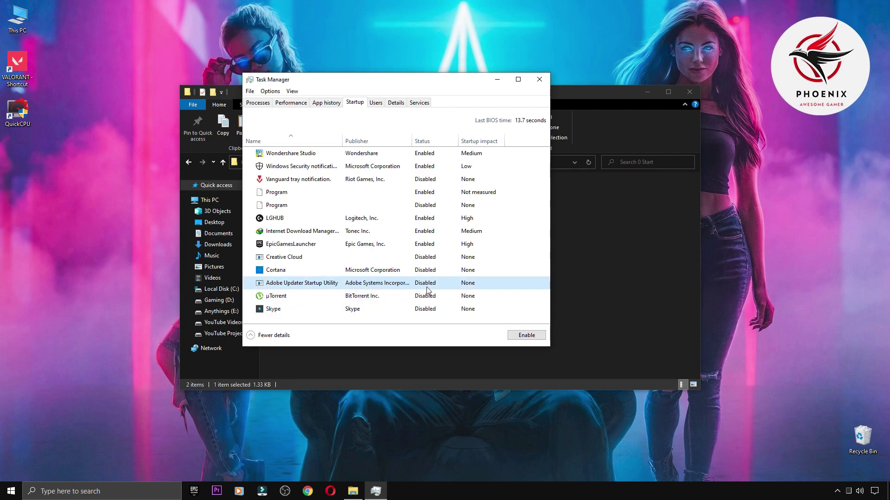
click(408, 275)
click(427, 262)
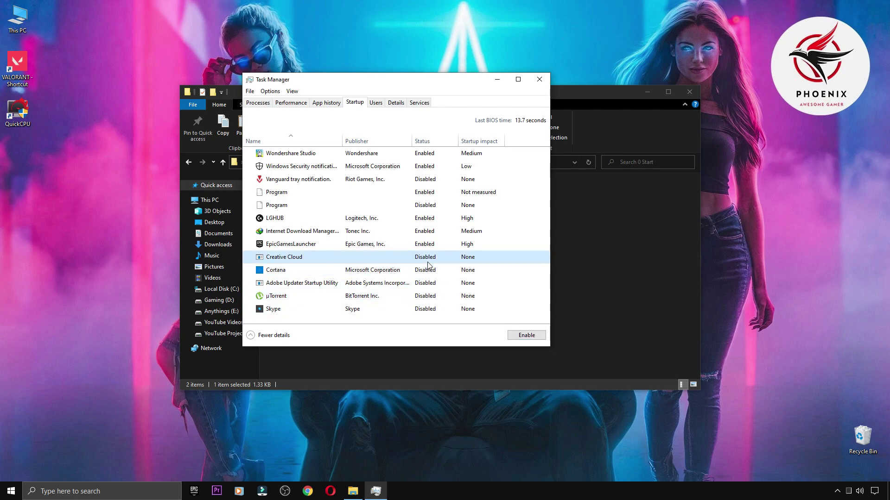
click(381, 184)
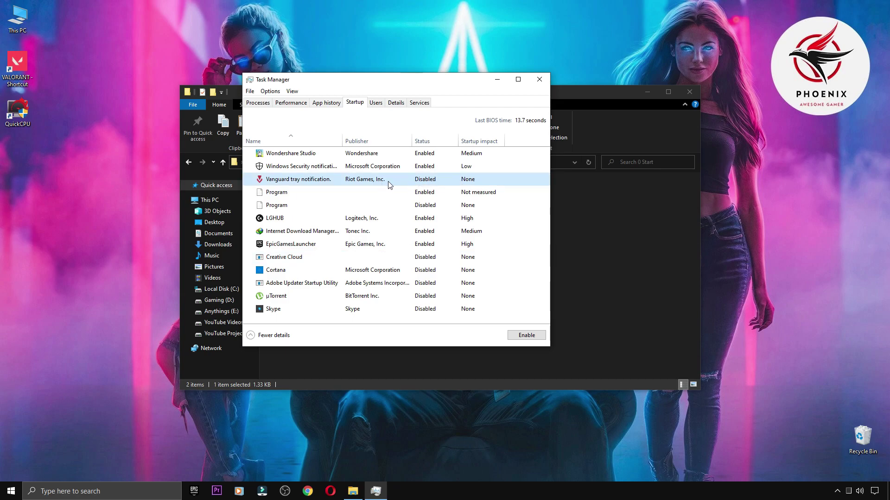
click(540, 79)
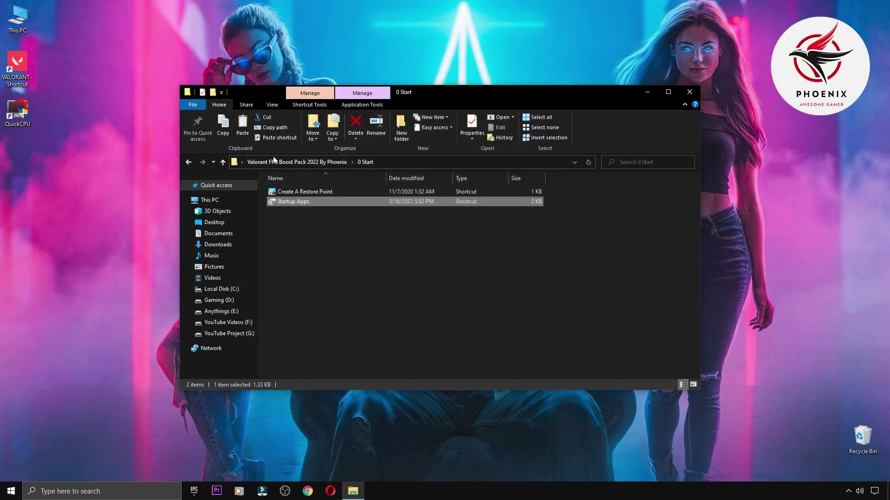
Add the Optimize ALL Windows Settings file from the 1 Performance Options & Windows Optimization folder to the registry.
click(188, 162)
double_click(283, 203)
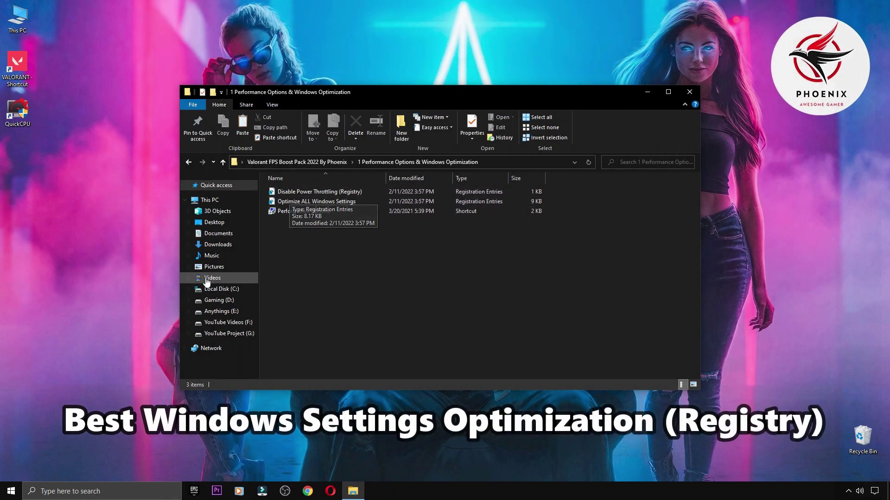
key(super)
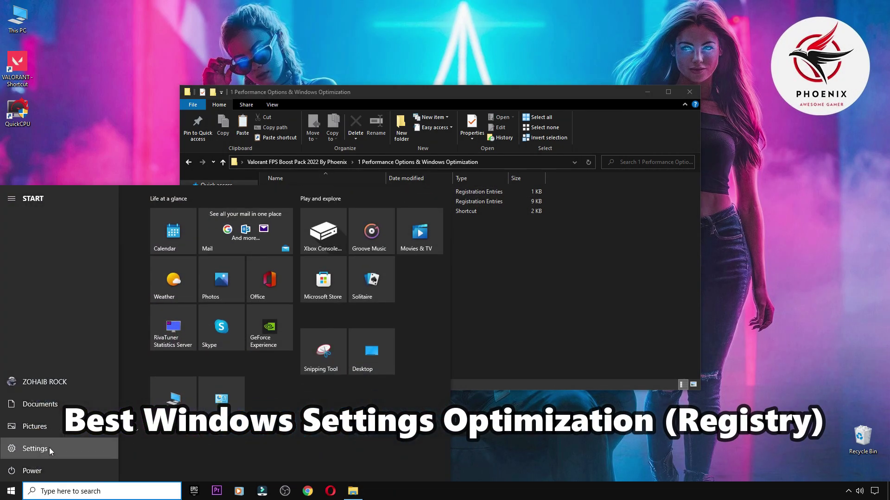
click(49, 448)
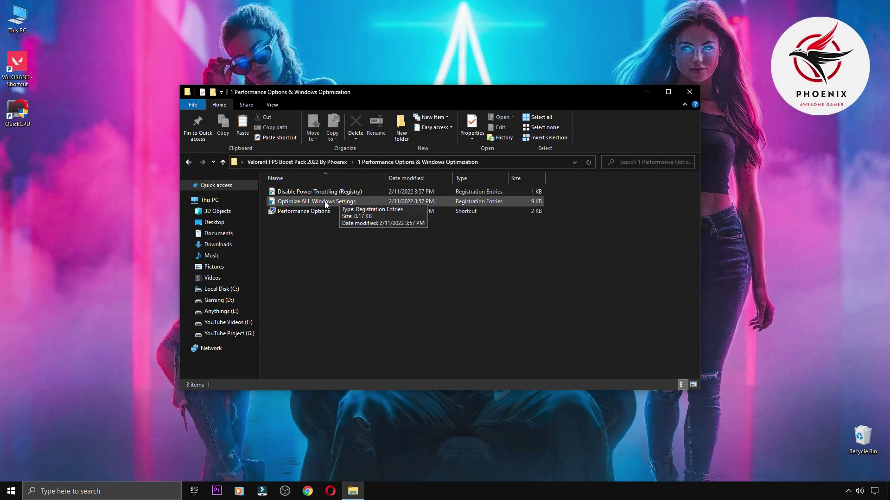
double_click(324, 201)
click(397, 304)
click(519, 261)
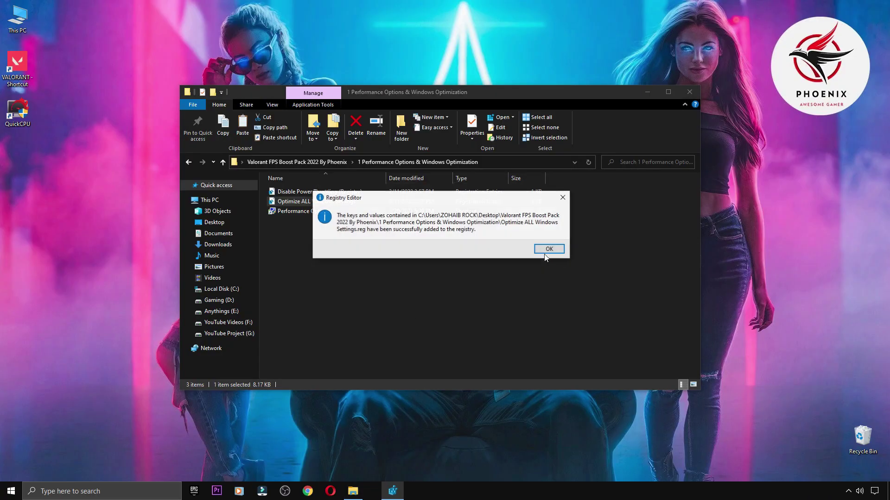
click(543, 254)
Add the Disable Power Throttling (Registry) file to the registry.
double_click(344, 195)
click(398, 303)
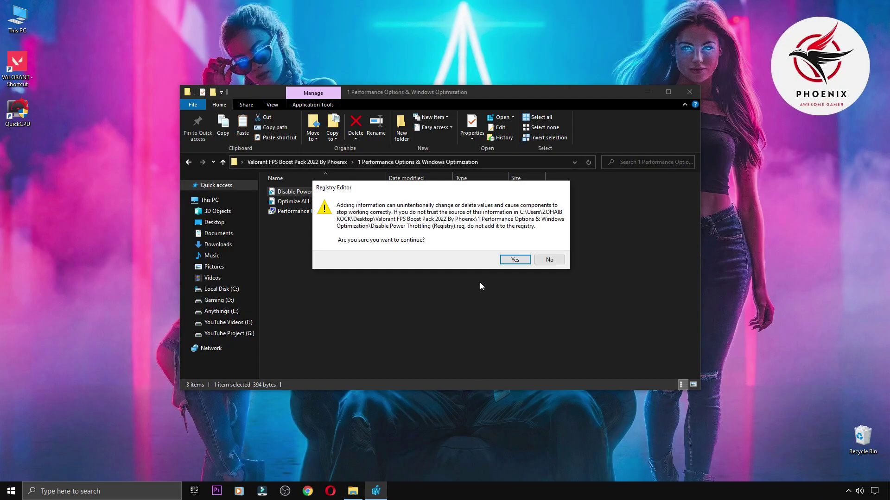
click(515, 259)
click(543, 250)
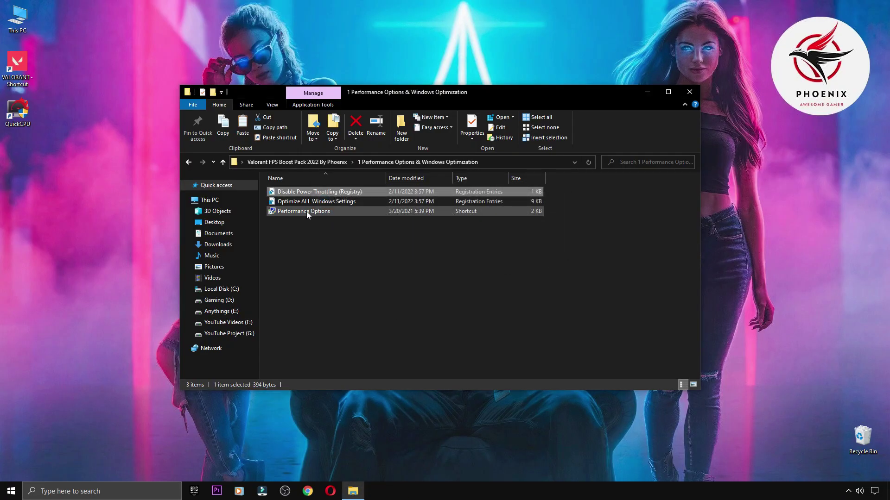
Open the Performance Options shortcut, set visual effects to let Windows choose what's best for the computer, and apply it.
double_click(307, 212)
drag(149, 27, 447, 64)
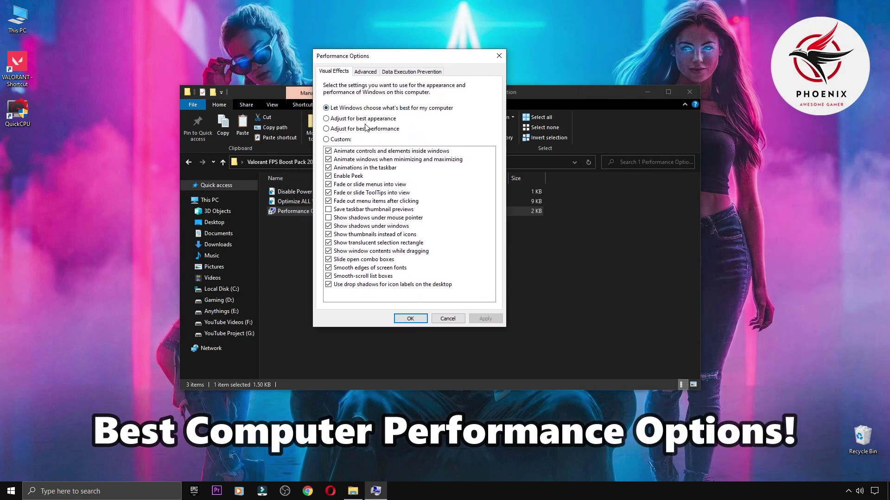
click(350, 109)
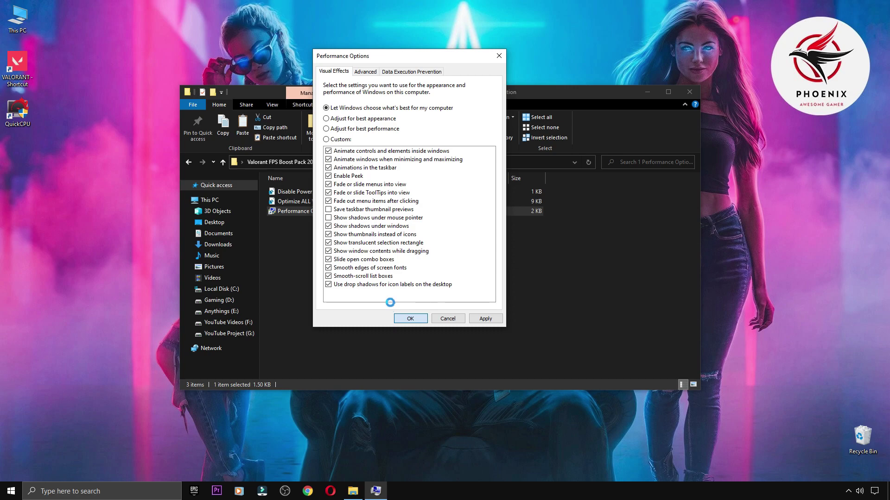
Run the Delete Temporary Files script from the pack's 2 Cleanup folder.
click(188, 162)
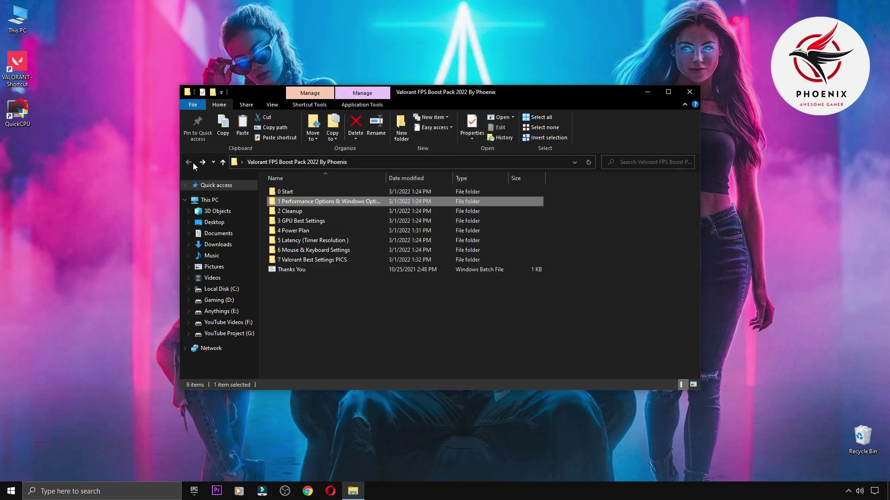
double_click(292, 209)
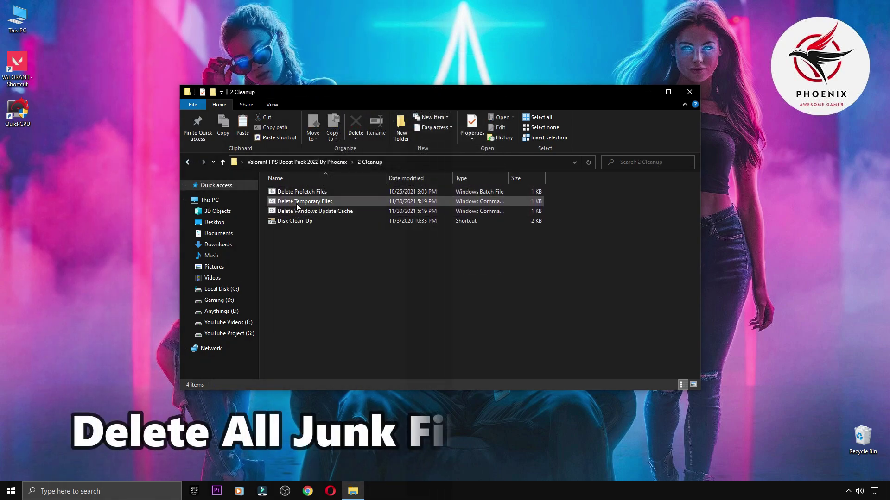
double_click(297, 202)
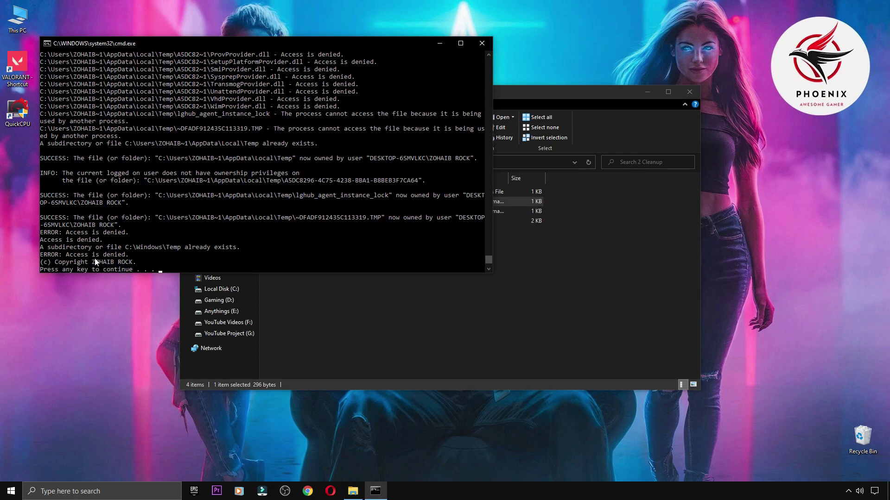
Finish the temporary files script and run the cleanup script that clears the Windows SoftwareDistribution folder.
key(Return)
double_click(282, 209)
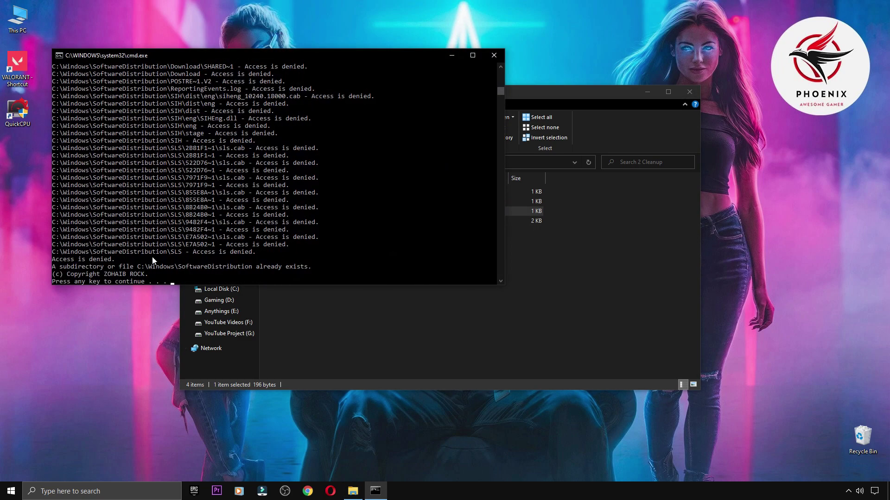
key(Return)
Launch Disk Cleanup for drive C: from the 2 Cleanup folder and close the folder window.
double_click(285, 222)
click(689, 93)
click(689, 94)
click(420, 261)
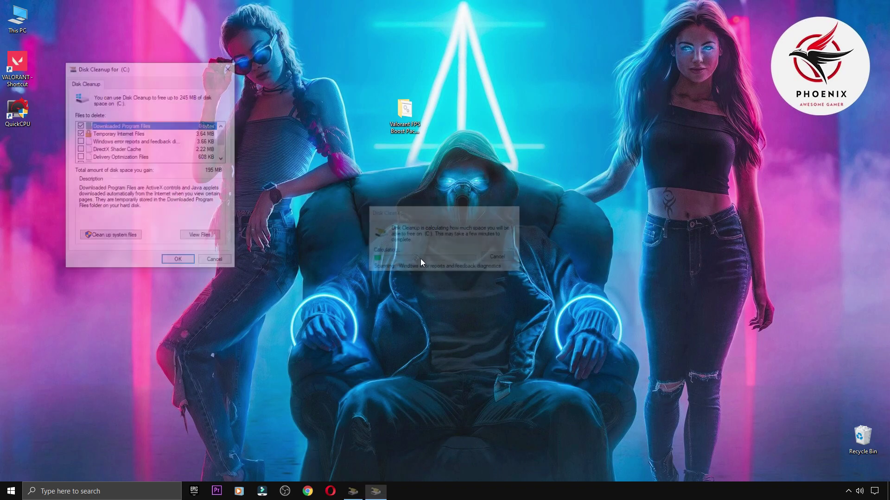
drag(167, 70, 152, 71)
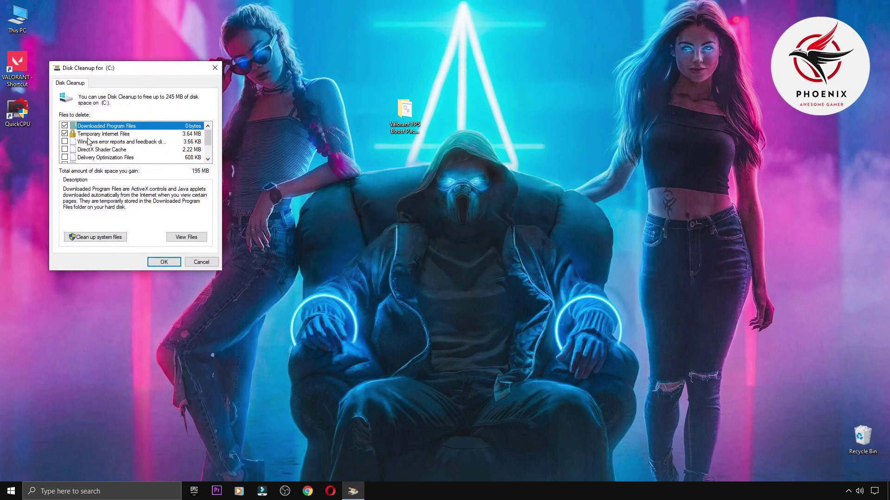
Include Windows error reports, DirectX Shader Cache and the remaining file categories in Disk Cleanup, and confirm deleting them from drive C:.
click(64, 143)
click(65, 149)
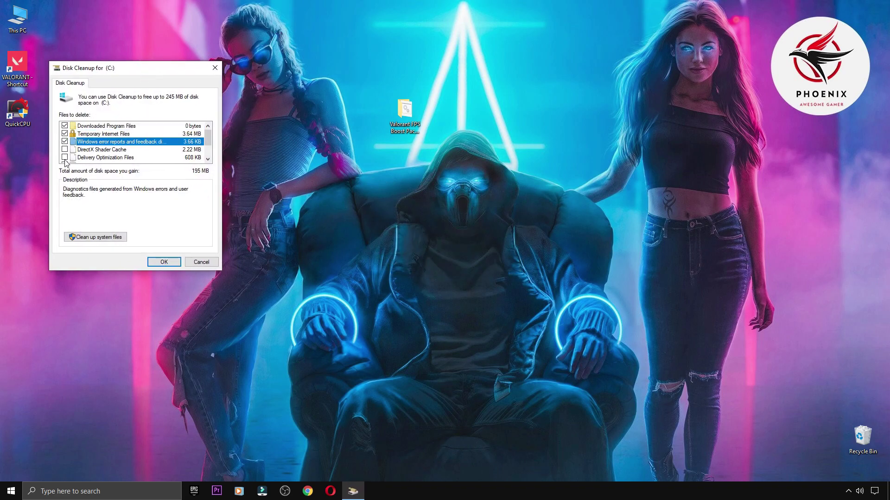
scroll(79, 153, down, 1)
click(164, 261)
click(442, 251)
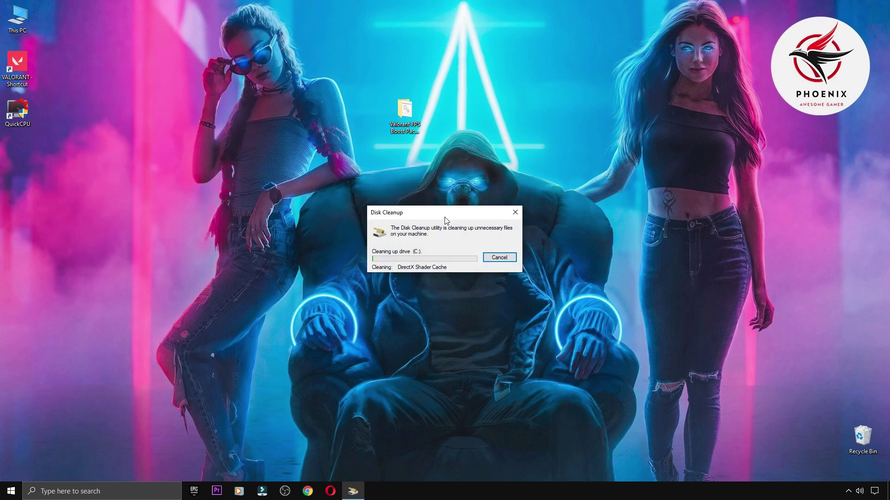
drag(444, 218, 465, 242)
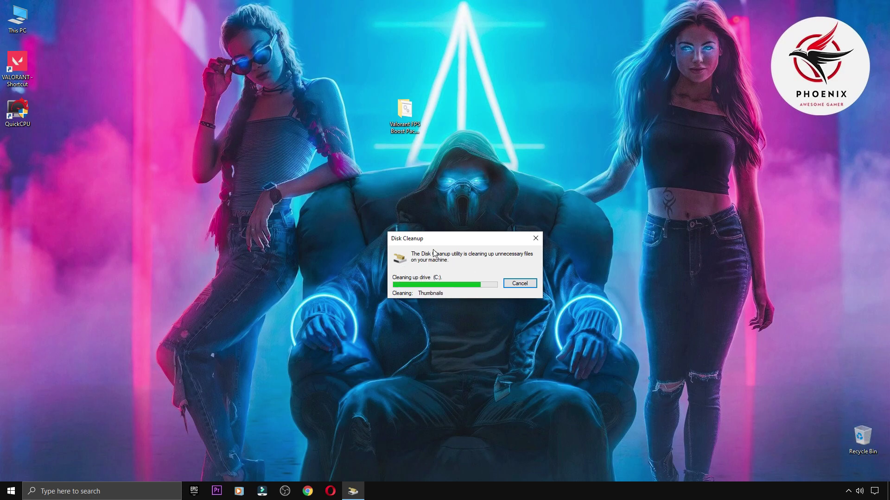
Open the pack's 3 GPU Best Settings folder and show its contents as extra large icons.
double_click(392, 118)
double_click(312, 220)
right_click(313, 263)
mouse_move(370, 269)
click(440, 272)
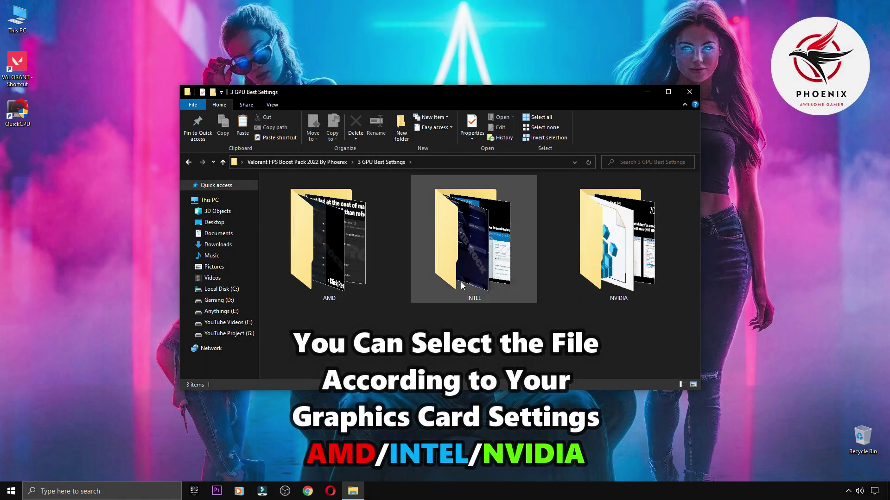
Examine the recommended graphics settings images in the AMD, INTEL and NVIDIA folders, and return to the pack's main folder.
double_click(278, 213)
double_click(298, 219)
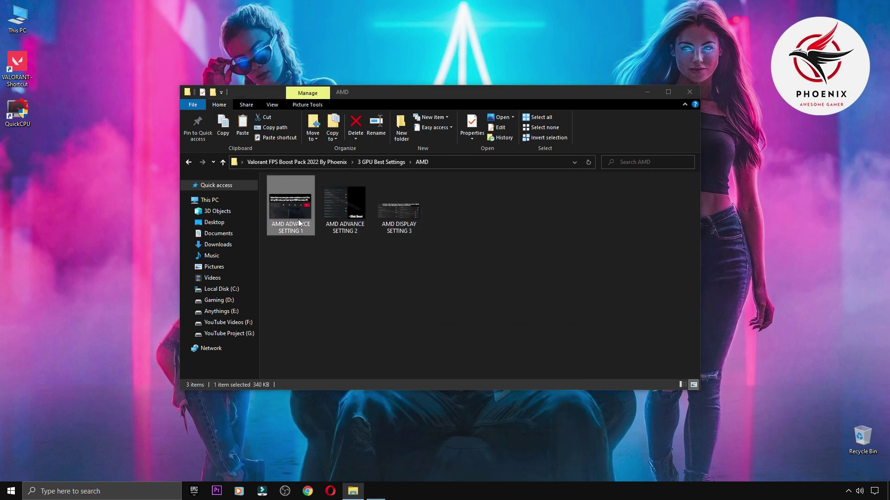
key(Right)
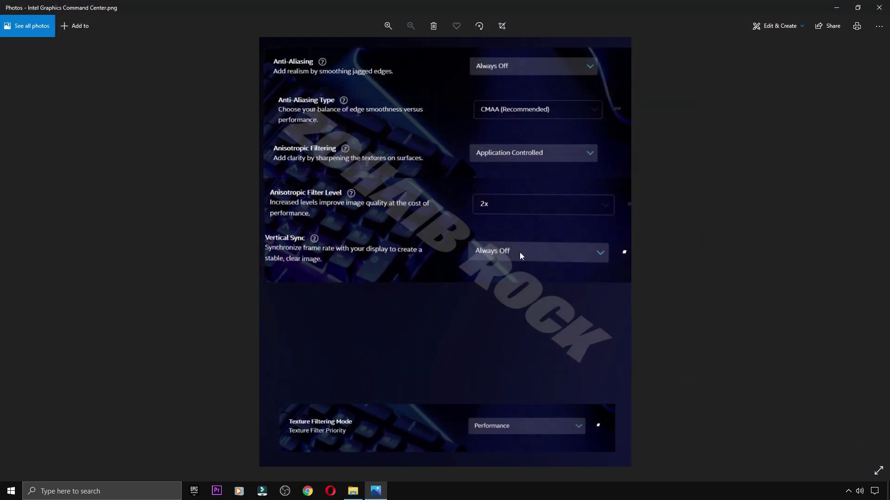
key(Right)
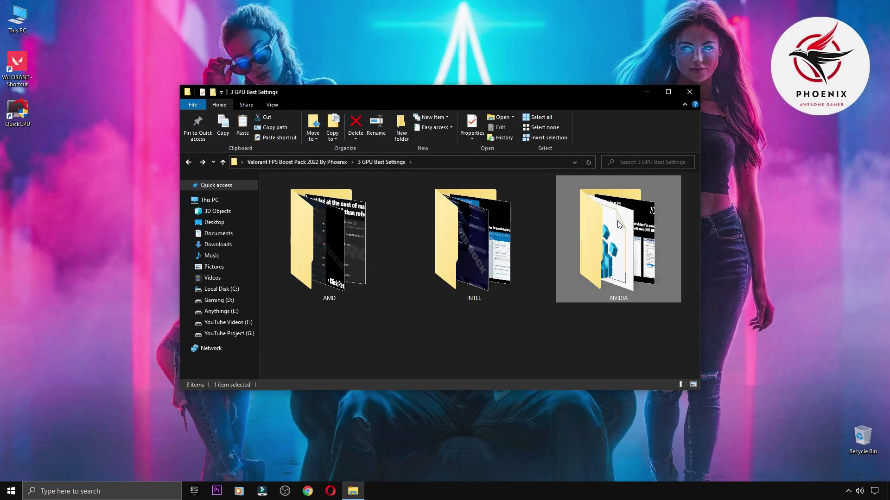
double_click(616, 232)
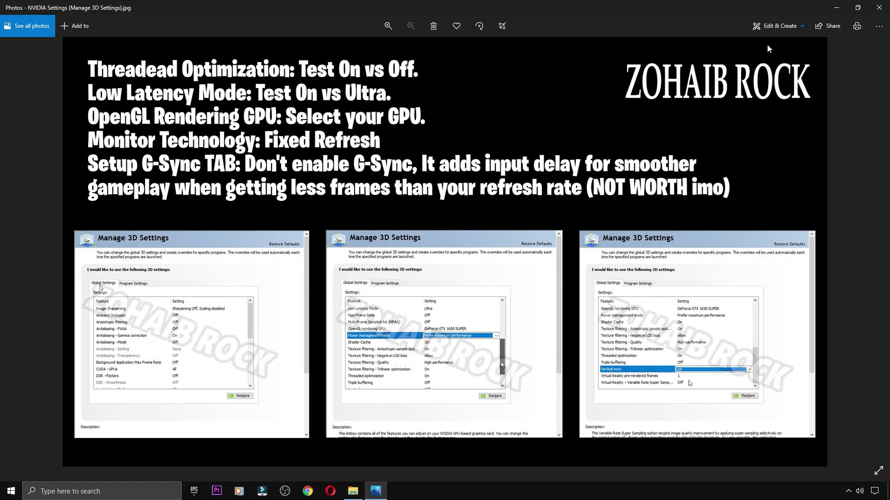
click(879, 7)
key(alt+Up)
key(alt+Up)
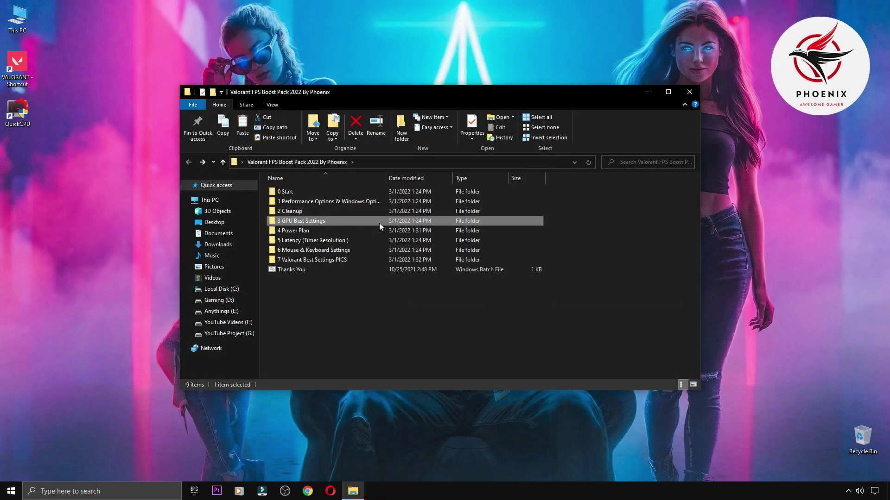
Check the 4 Power Plan folder, launch QuickCPU from the desktop with administrator permission, and dismiss its update notice.
double_click(299, 231)
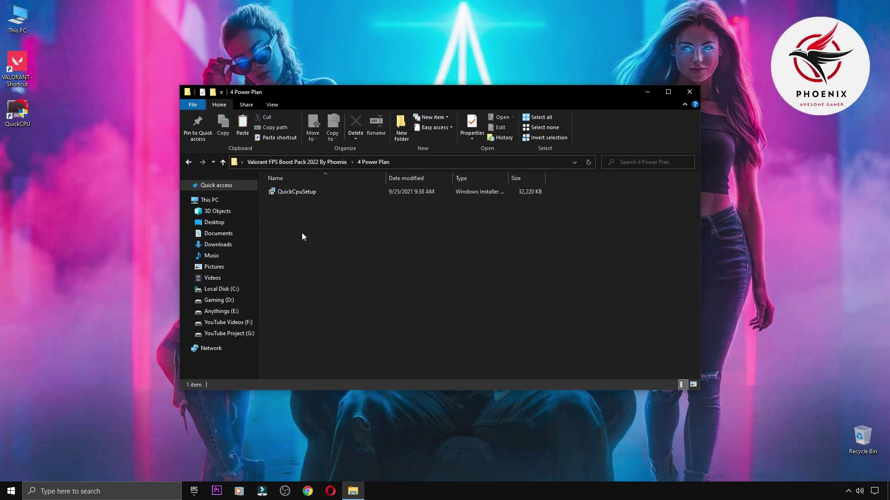
double_click(29, 111)
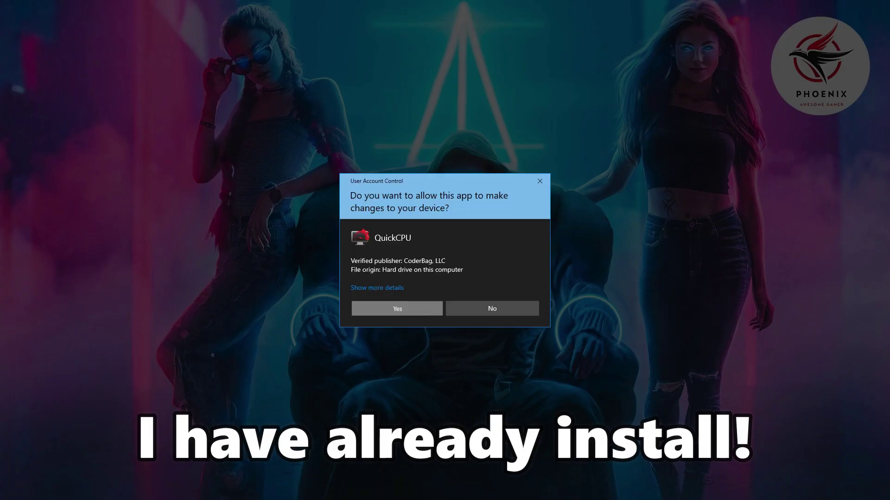
click(397, 309)
click(693, 92)
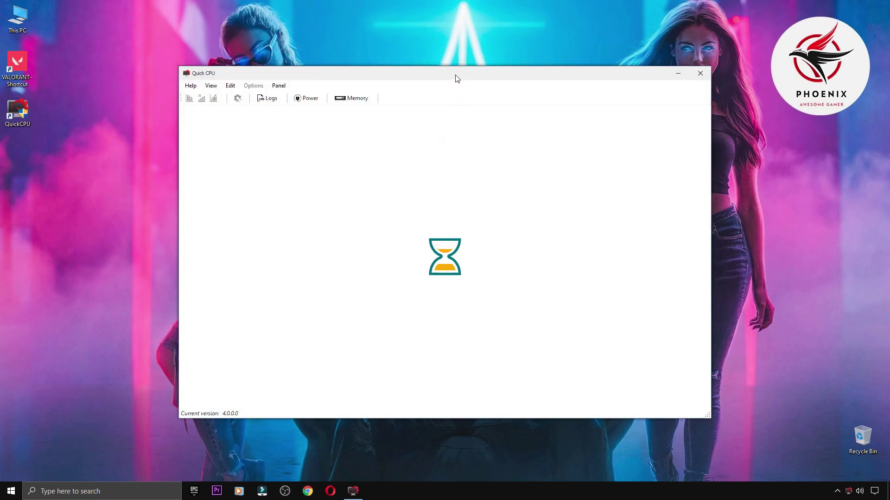
drag(456, 78, 438, 104)
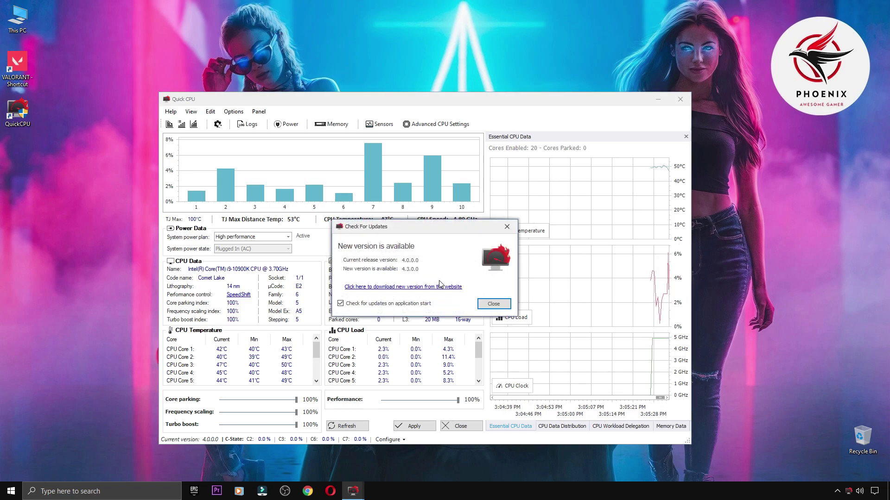
click(490, 304)
Set the system power plan to High performance in Quick CPU and apply the changes.
click(259, 237)
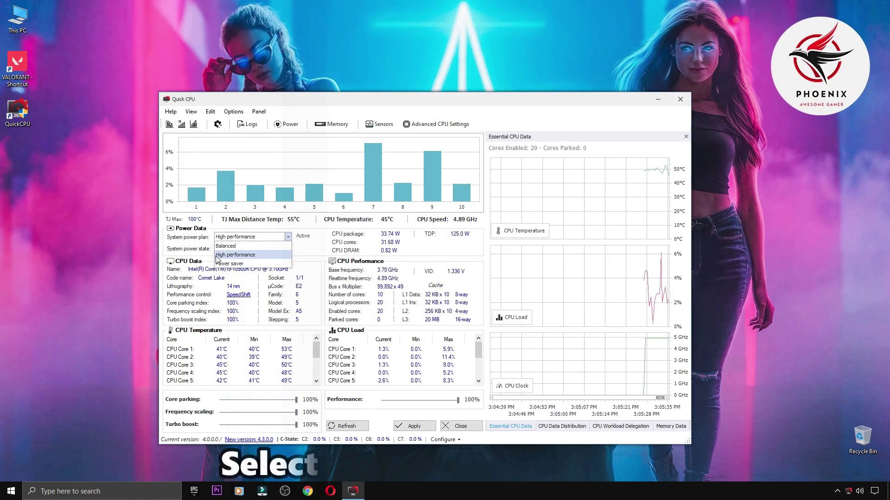
click(250, 252)
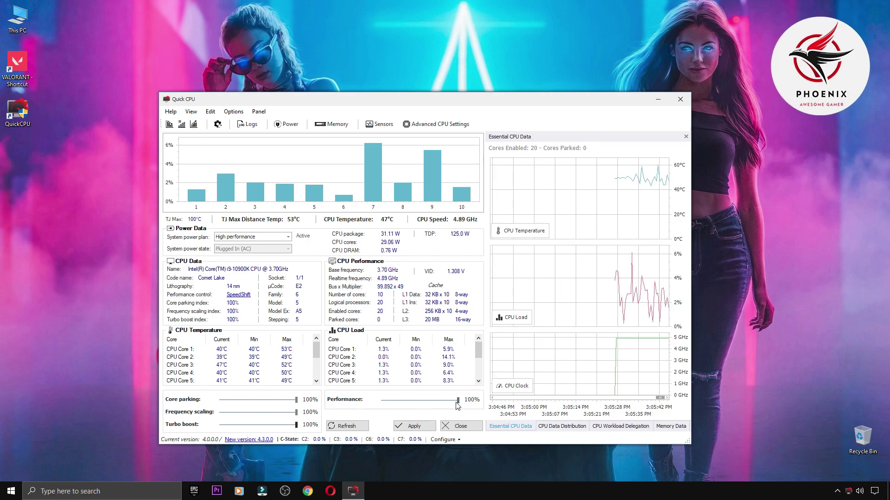
click(420, 426)
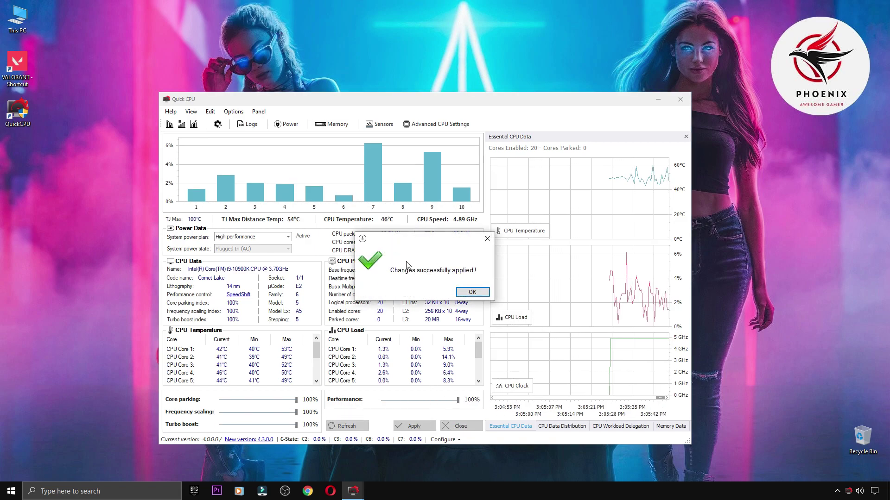
click(472, 293)
Search Windows for the power plan options and open the plan settings of the High performance plan.
click(130, 488)
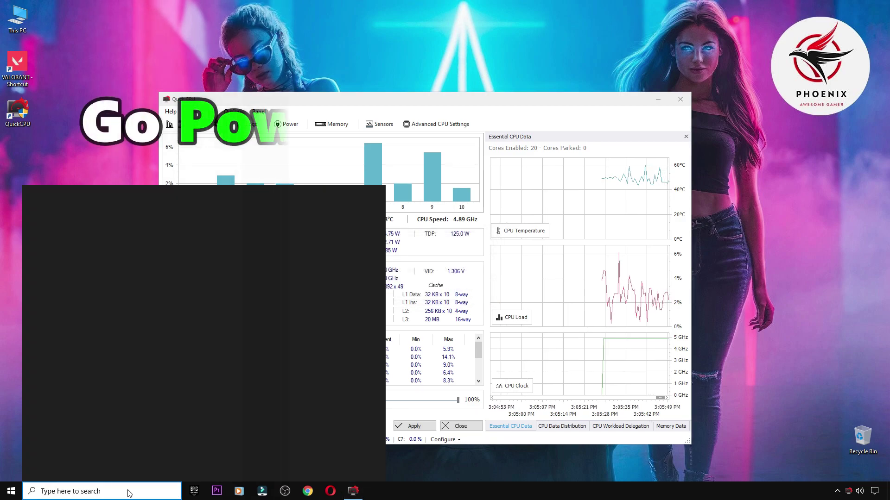
text(power)
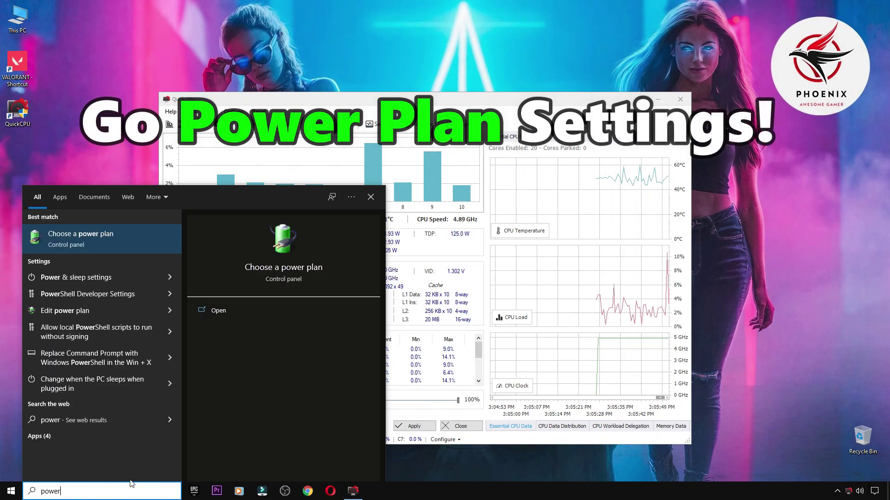
click(100, 235)
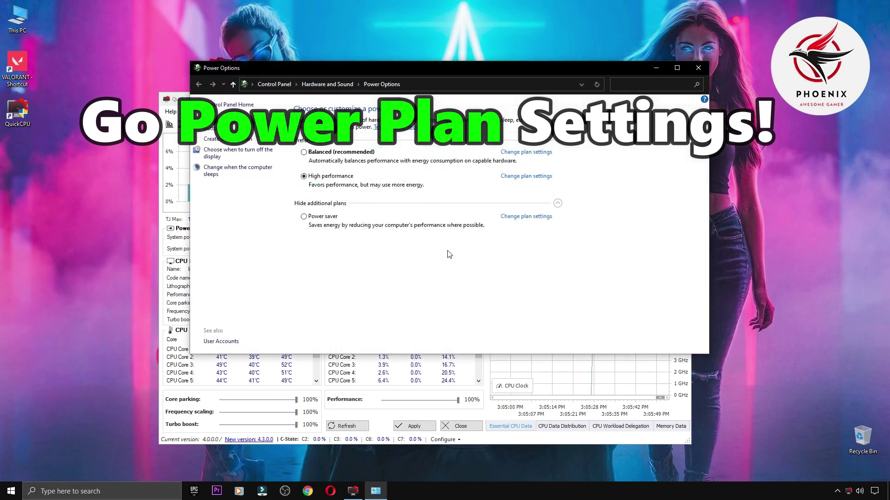
click(557, 203)
click(526, 176)
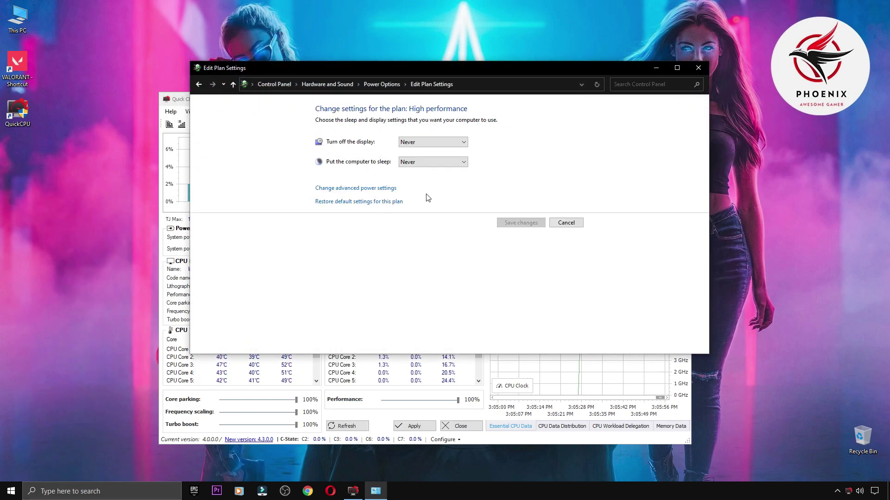
Review the hard disk turn-off setting in the High performance plan's advanced settings, accept them, and close the power options.
click(354, 188)
click(68, 81)
click(66, 98)
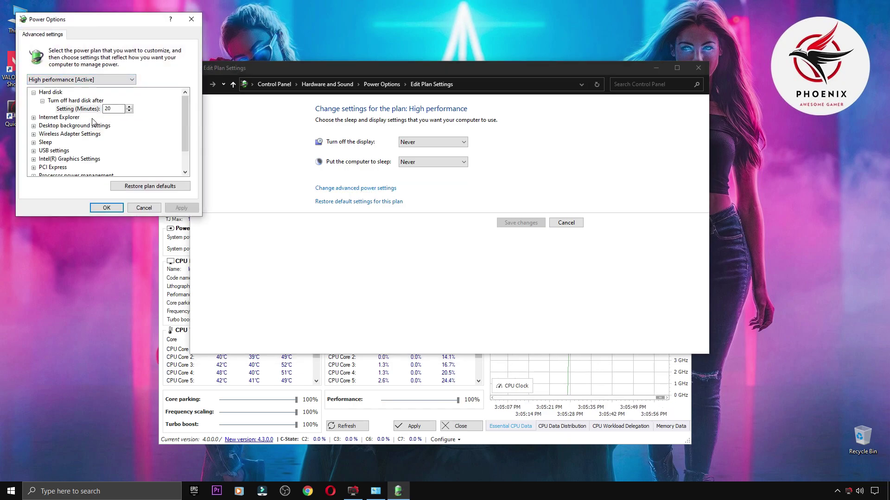
click(106, 208)
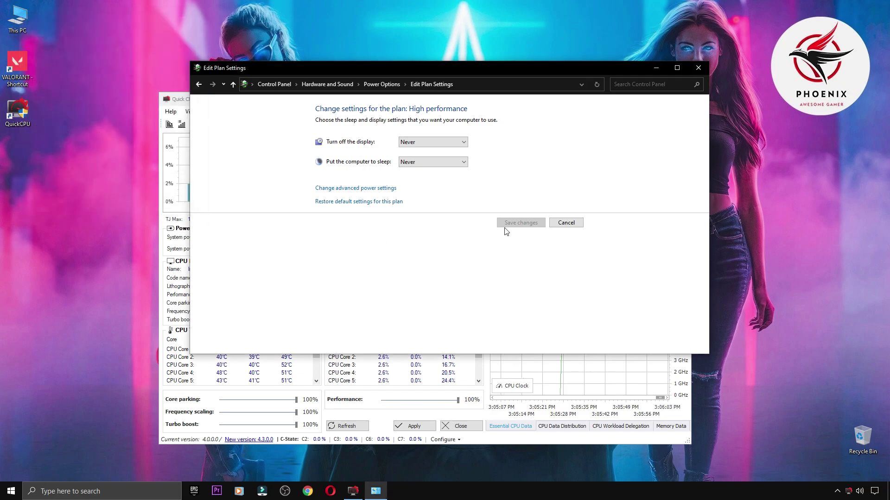
click(690, 71)
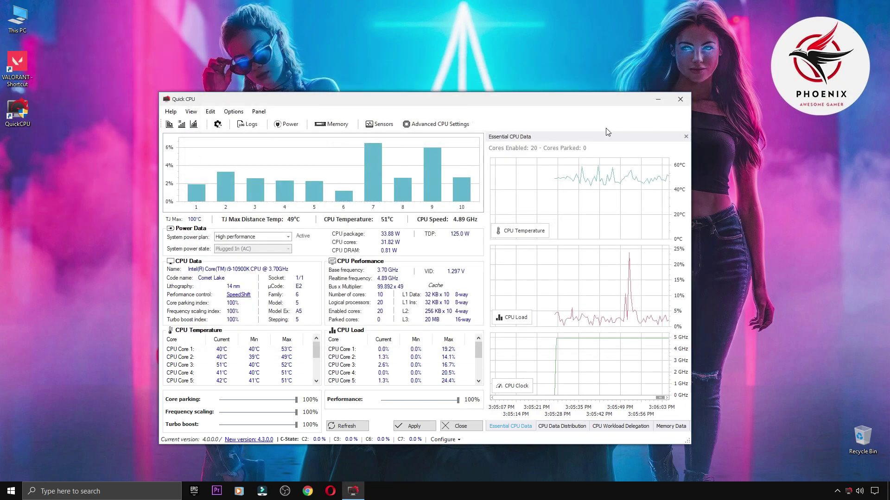
Close Quick CPU, run Timer Resolution from the 5 Latency (Timer Resolution ) folder, set it to Maximum, and minimize it.
click(678, 103)
double_click(404, 116)
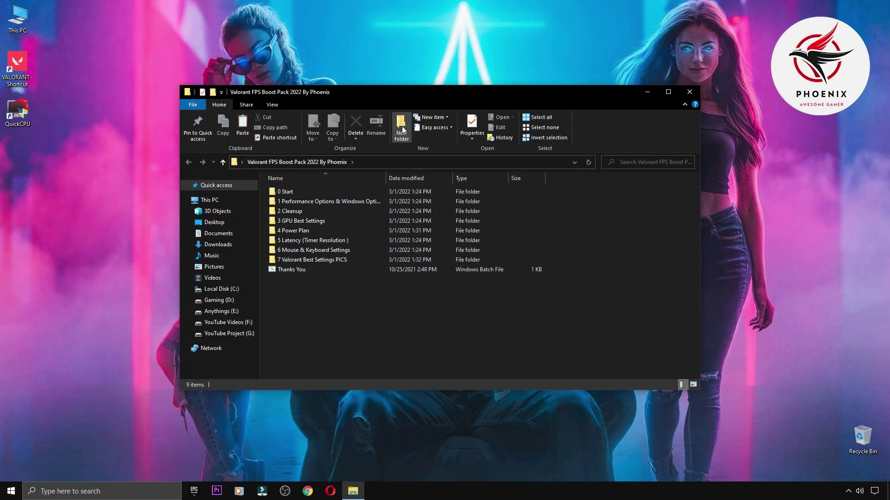
double_click(328, 238)
double_click(310, 193)
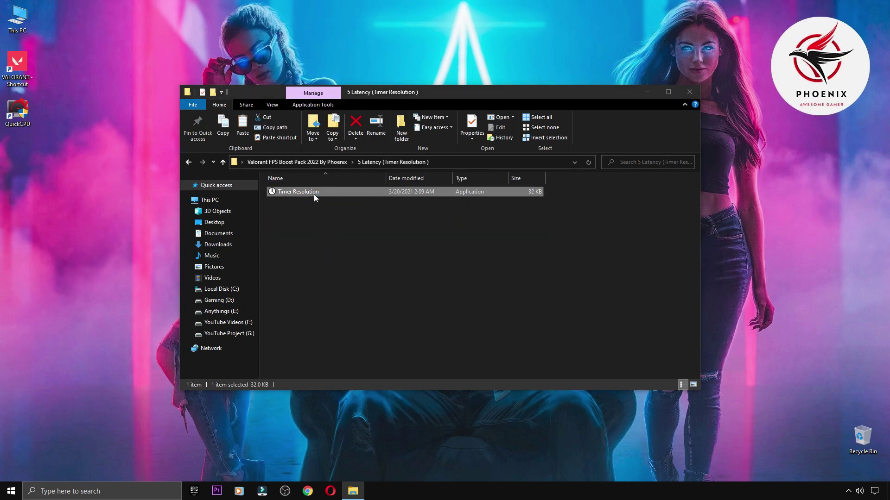
click(689, 91)
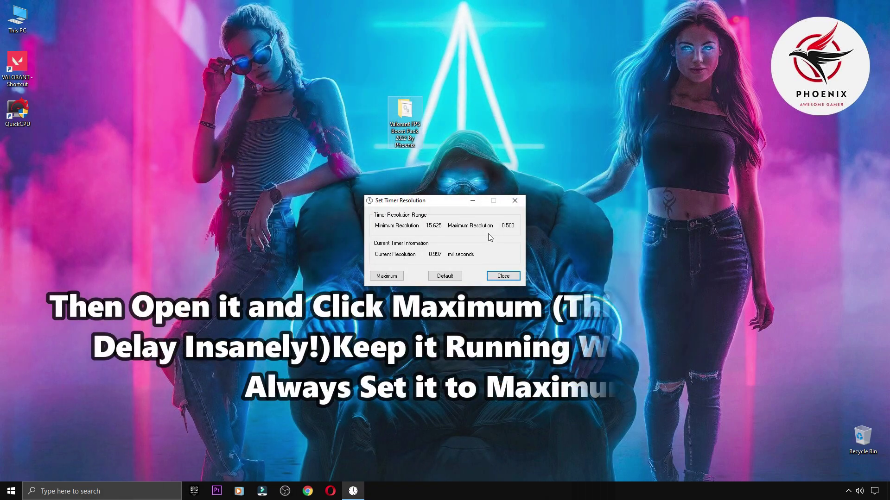
click(445, 276)
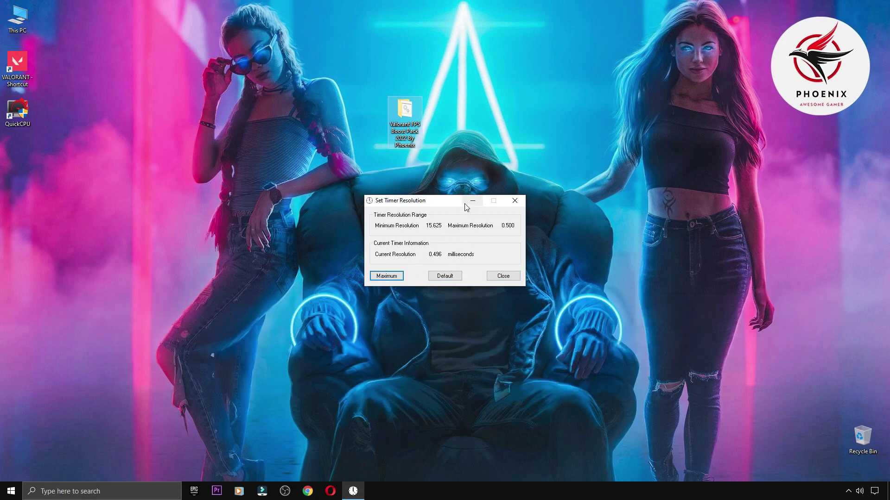
click(466, 202)
Open M1 Mouse Acceleration from the 6 Mouse & Keyboard Settings folder and apply the pointer options with Enhance pointer precision off.
double_click(403, 127)
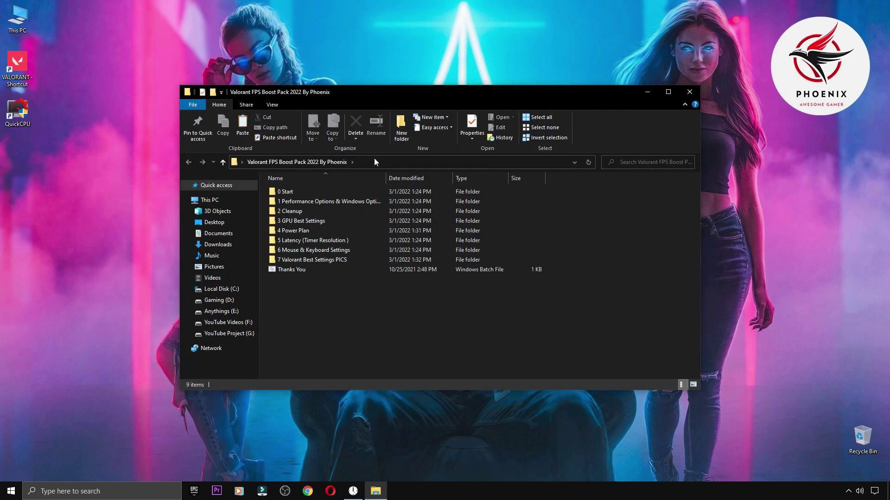
double_click(305, 251)
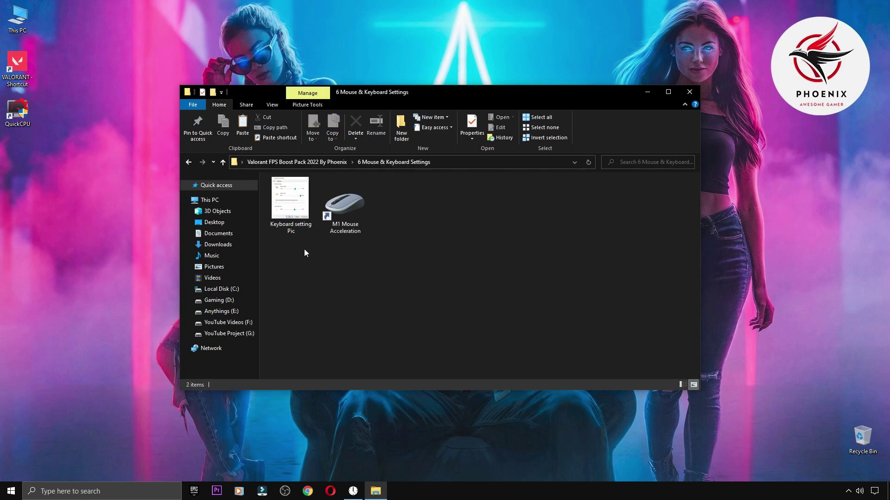
double_click(348, 206)
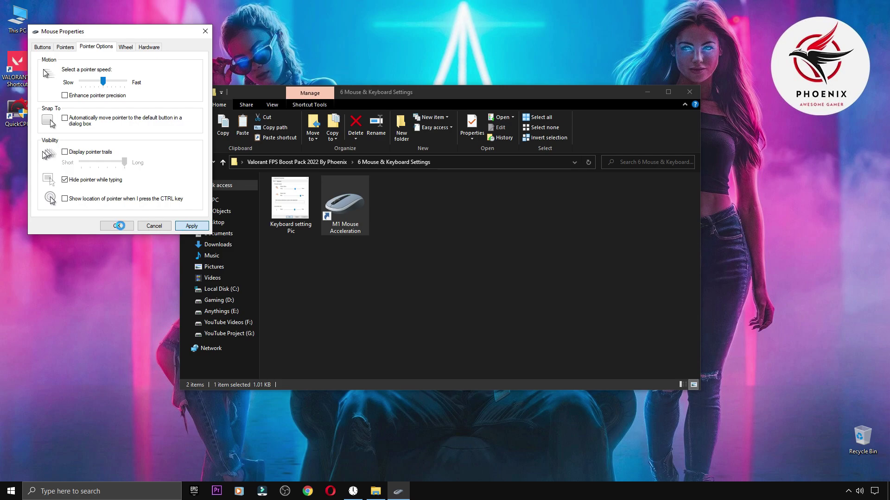
Open the Keyboard setting Pic reference image, then search Windows for the Keyboard control panel and open it.
double_click(283, 221)
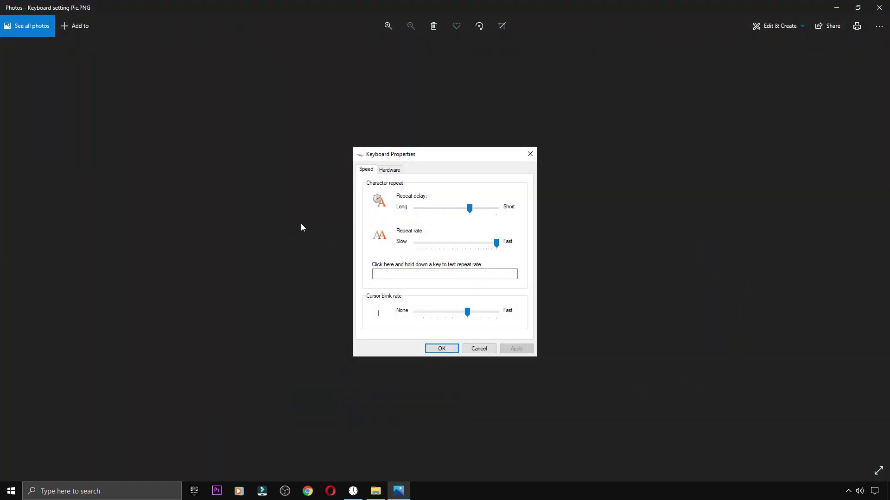
click(125, 492)
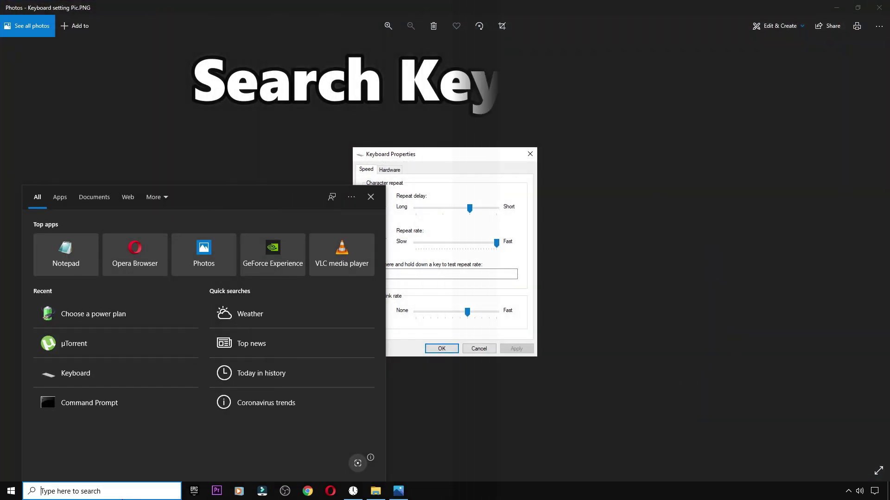
text(s)
key(BackSpace)
text(key)
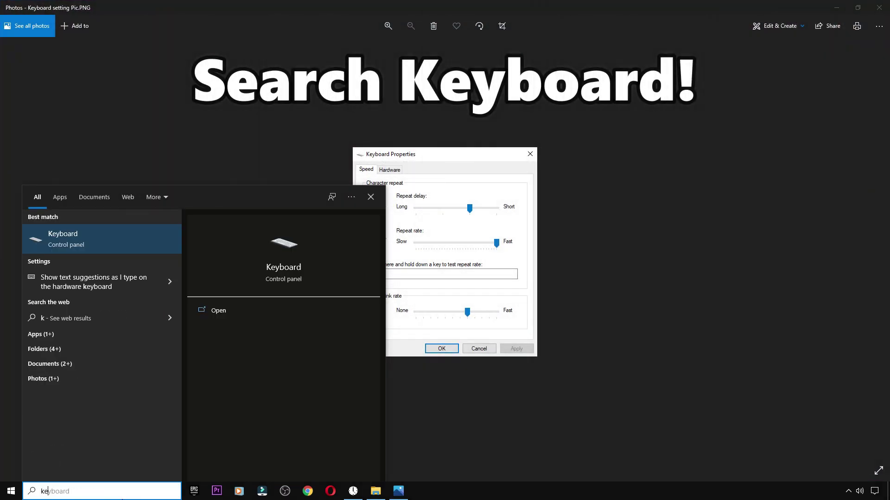
click(96, 242)
Place Keyboard Properties beside the reference picture, compare the repeat delay, repeat rate and cursor blink rate, and close both windows.
drag(169, 44, 276, 151)
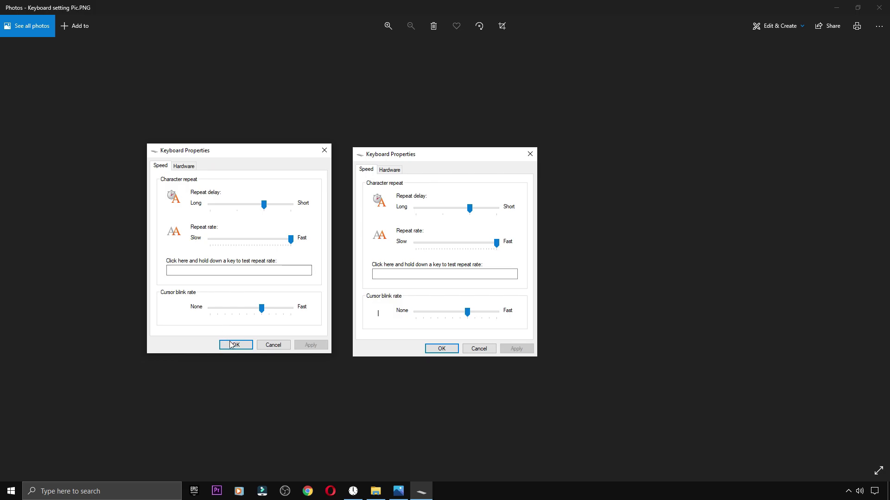
key(Escape)
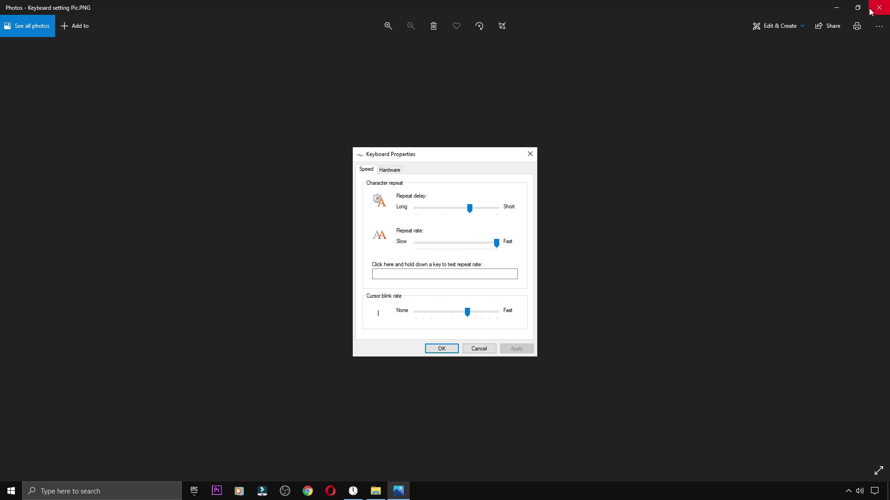
click(870, 11)
Open the 7 Valorant Best Settings PICS folder and review the Valorant General Settings and Valorant Graphics Quality Settings pictures.
click(188, 163)
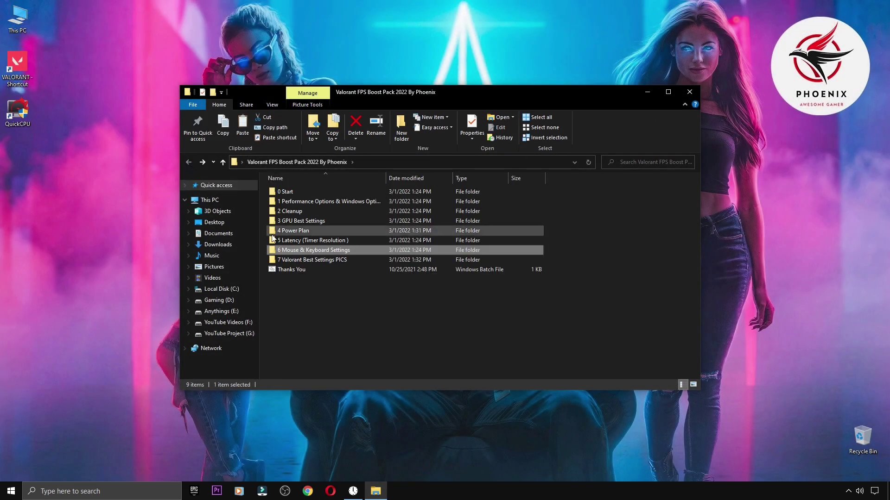
click(293, 260)
double_click(323, 260)
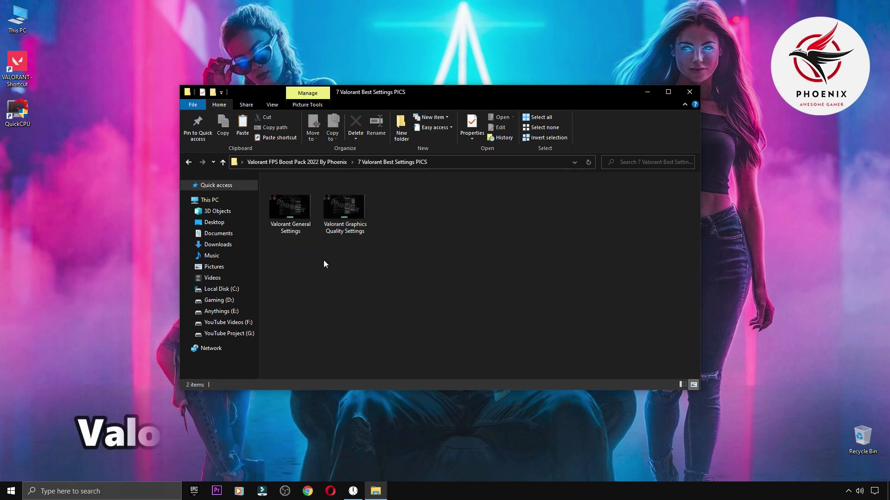
double_click(299, 205)
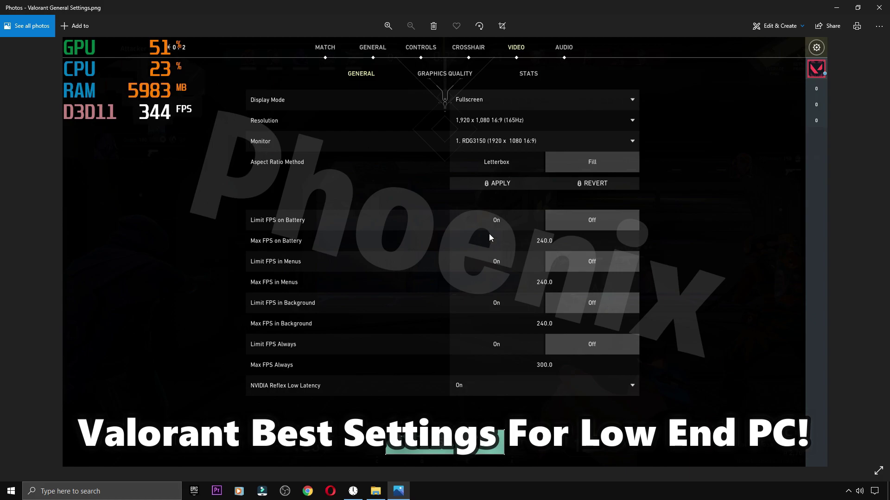
key(Right)
key(Left)
key(Right)
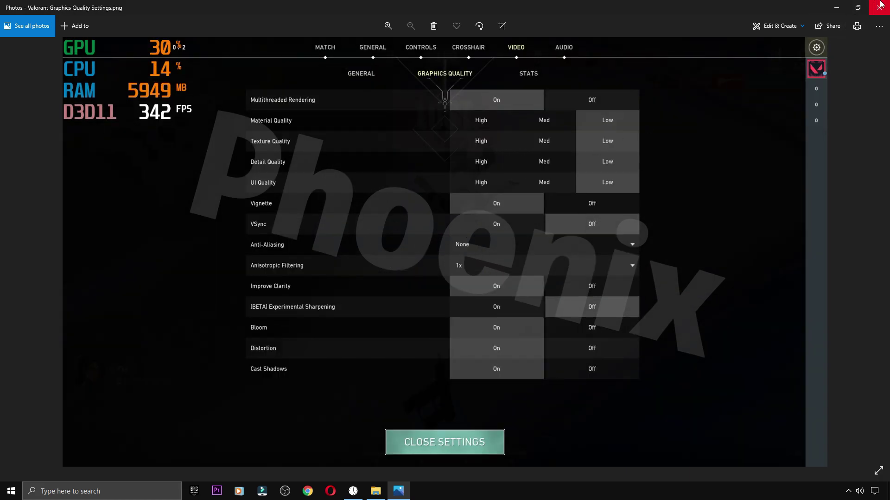
Close the picture and the folder window, and move the Valorant FPS Boost Pack folder beside This PC on the desktop.
click(875, 4)
click(662, 86)
drag(401, 129, 40, 54)
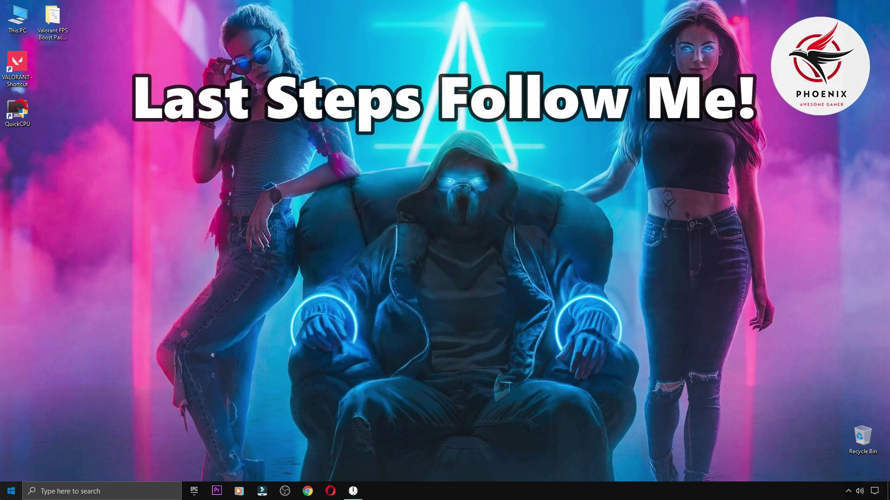
Open Graphics settings from the Gaming section of Windows Settings and remove the existing VALORANT entry from the app list.
click(11, 492)
click(38, 455)
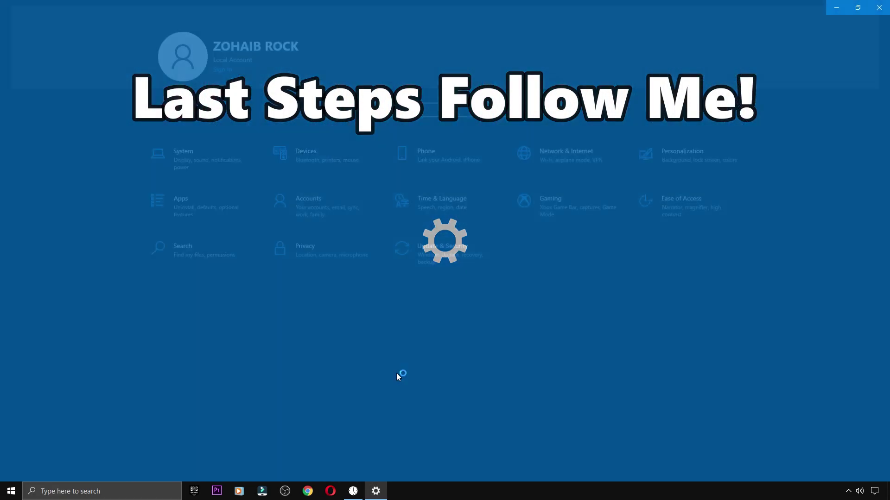
click(551, 214)
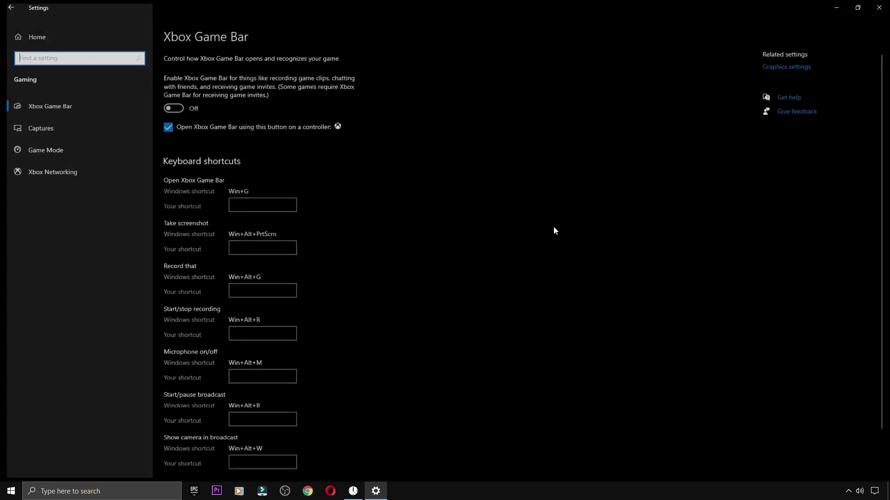
click(811, 67)
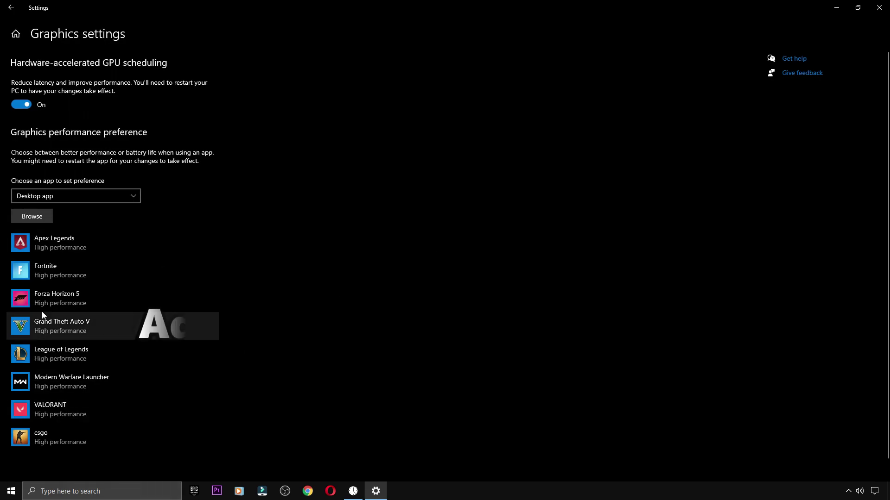
click(134, 414)
click(193, 457)
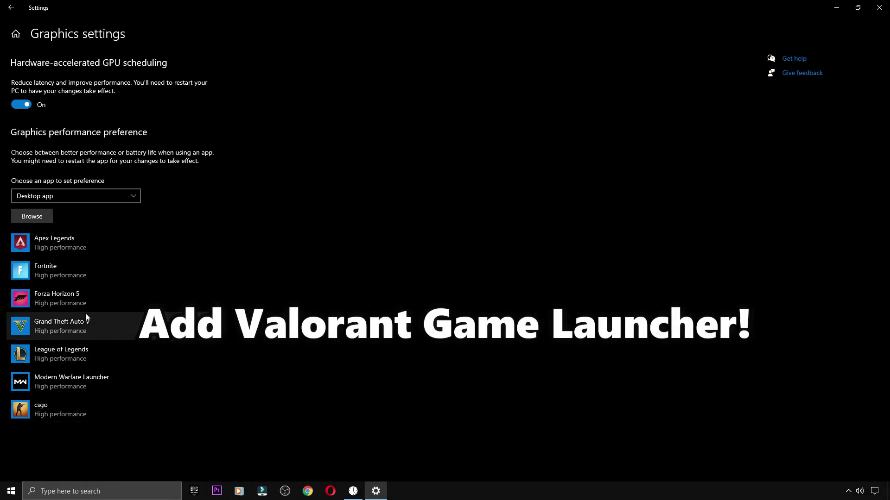
Browse for a desktop app to add, going to D:\Riot Games\VALORANT\live\ShooterGame\Binaries\Win64.
click(28, 217)
click(43, 158)
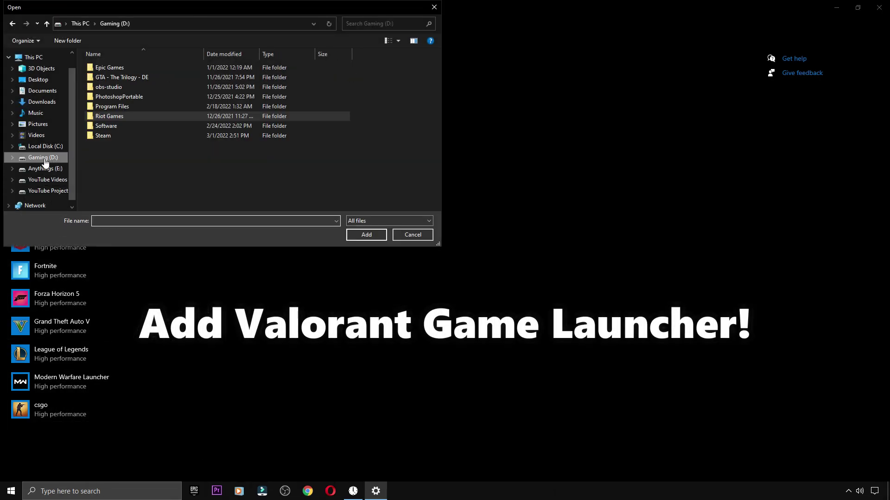
double_click(119, 116)
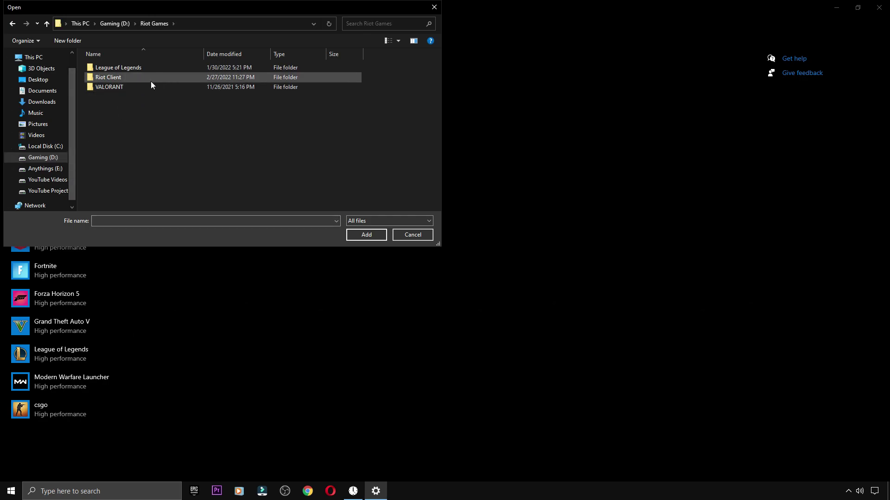
double_click(124, 87)
double_click(139, 69)
double_click(163, 77)
double_click(160, 68)
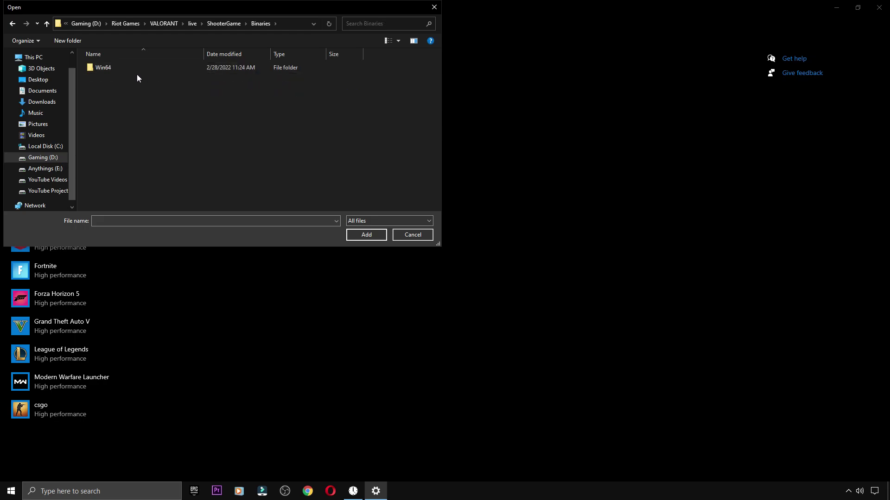
double_click(177, 69)
Add VALORANT-Win64-Shipping to the graphics preference list and save its preference as High performance.
click(160, 77)
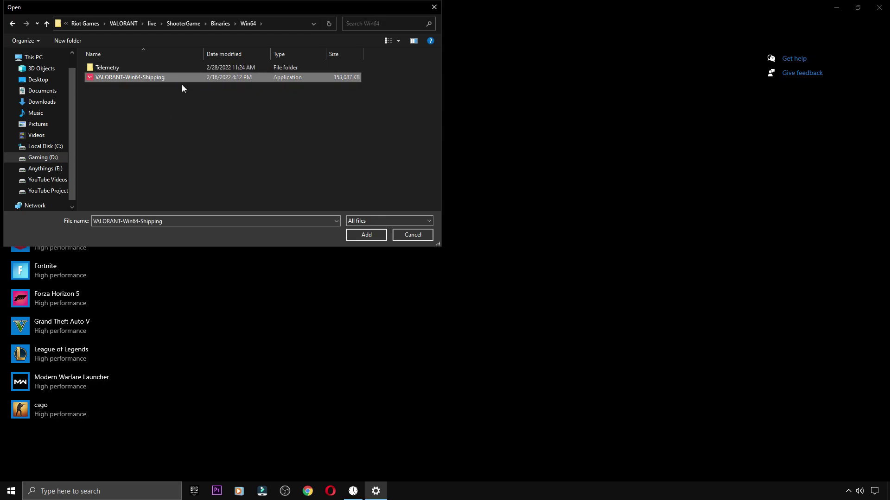
click(356, 236)
click(139, 455)
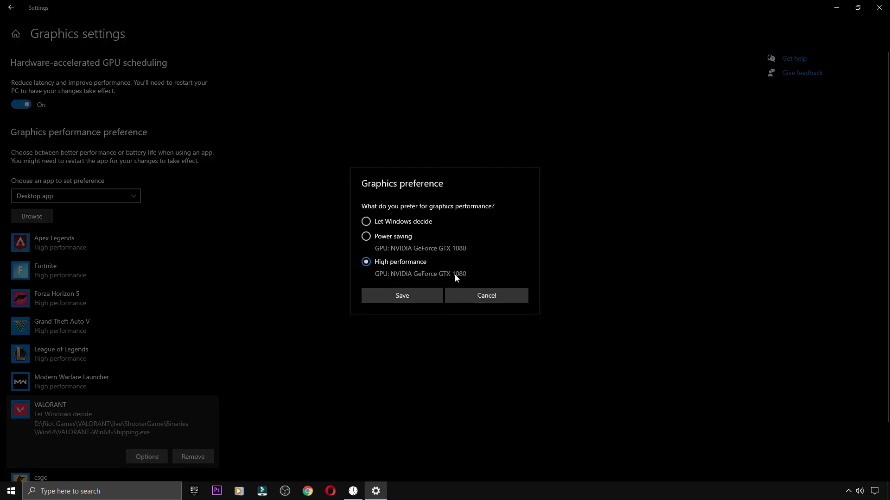
click(423, 300)
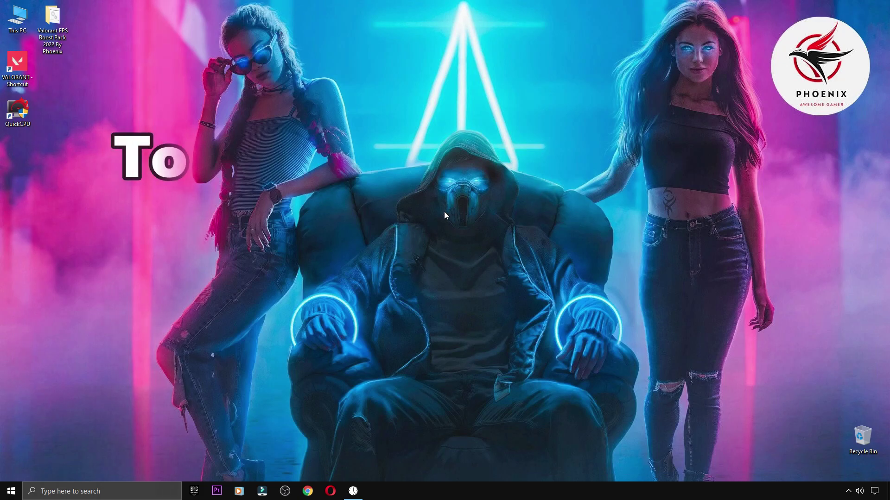
Restart the PC to apply the changes.
click(7, 490)
click(12, 472)
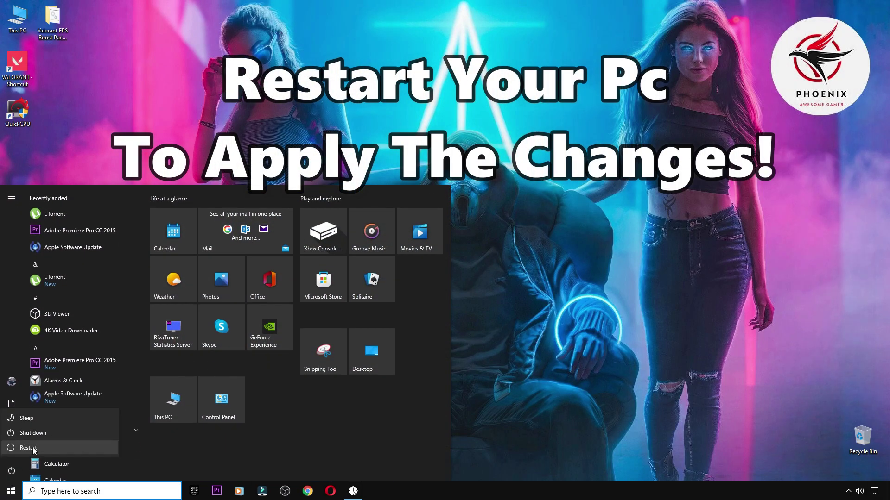